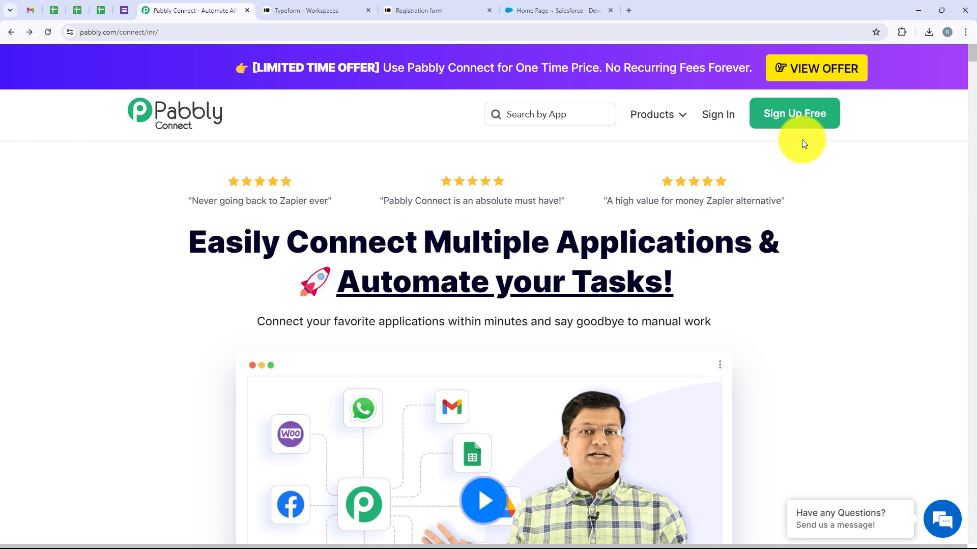
Step: Sign in to Pabbly and open the Pabbly Connect dashboard
{"action": "left_click", "coordinate": [731, 121]}
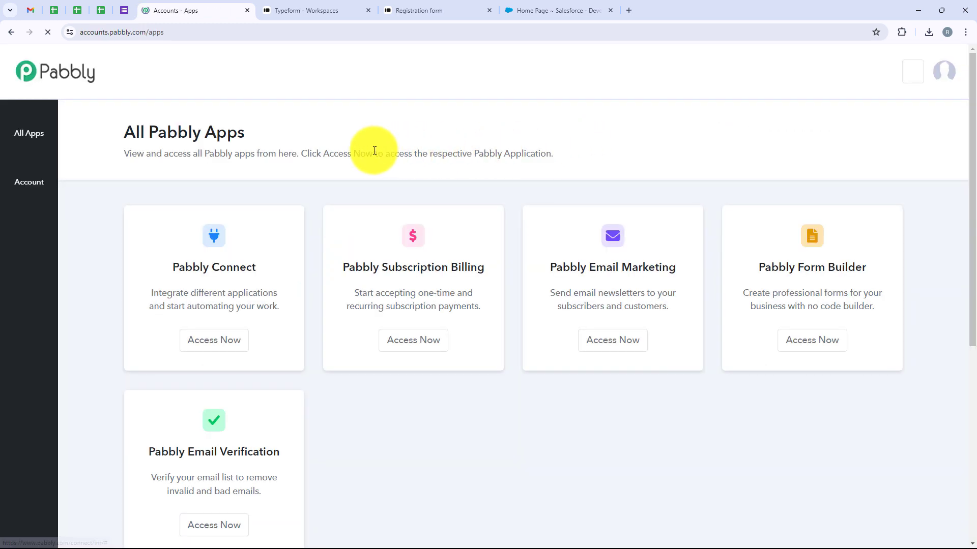
{"action": "left_click_drag", "start_coordinate": [297, 137], "coordinate": [123, 136]}
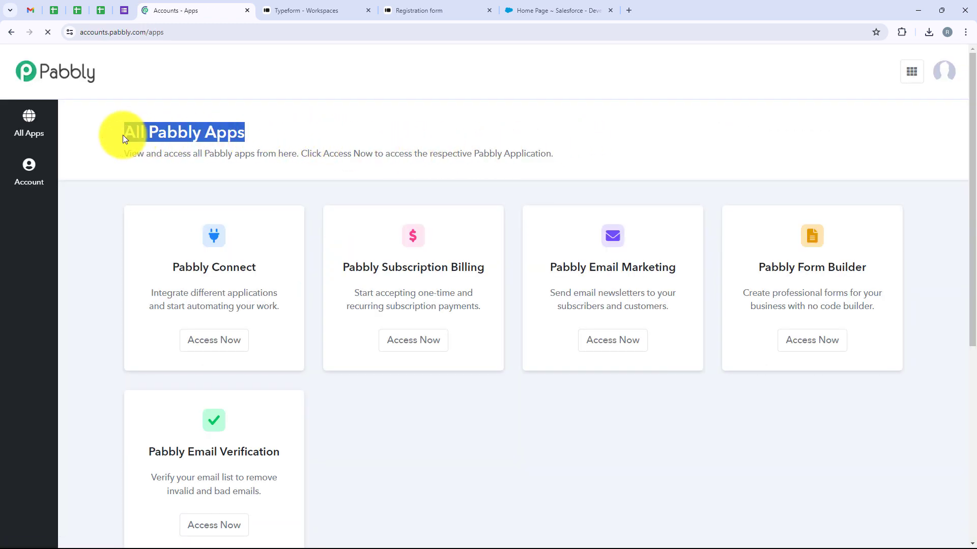
{"action": "left_click", "coordinate": [353, 133]}
{"action": "scroll", "coordinate": [307, 282], "scroll_direction": "down", "scroll_amount": 2}
{"action": "scroll", "coordinate": [307, 281], "scroll_direction": "down", "scroll_amount": 1}
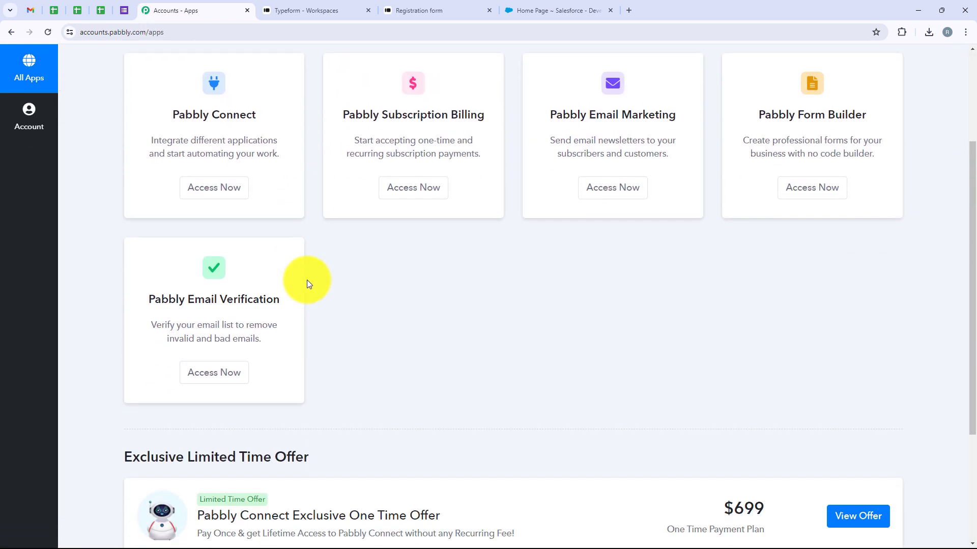
{"action": "scroll", "coordinate": [307, 281], "scroll_direction": "up", "scroll_amount": 4}
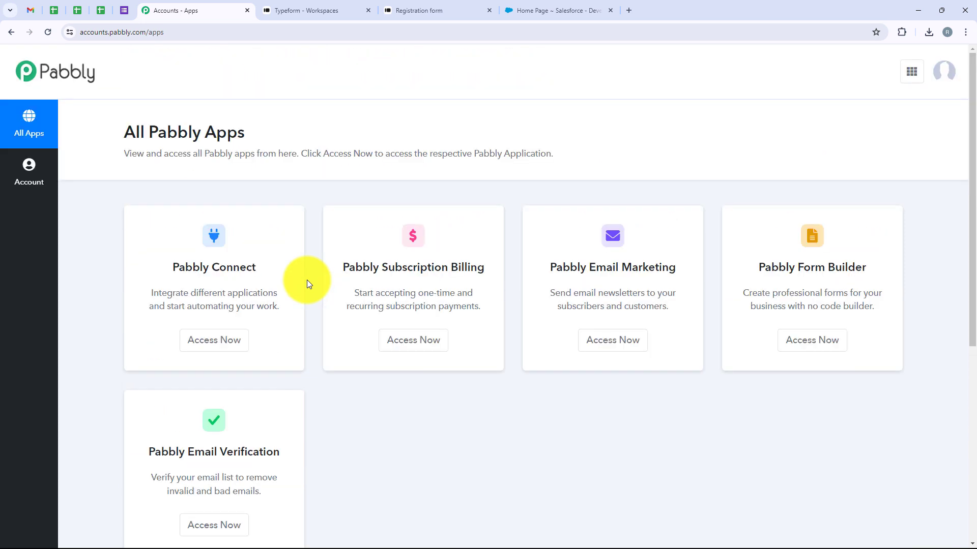
{"action": "left_click_drag", "start_coordinate": [258, 267], "coordinate": [161, 272]}
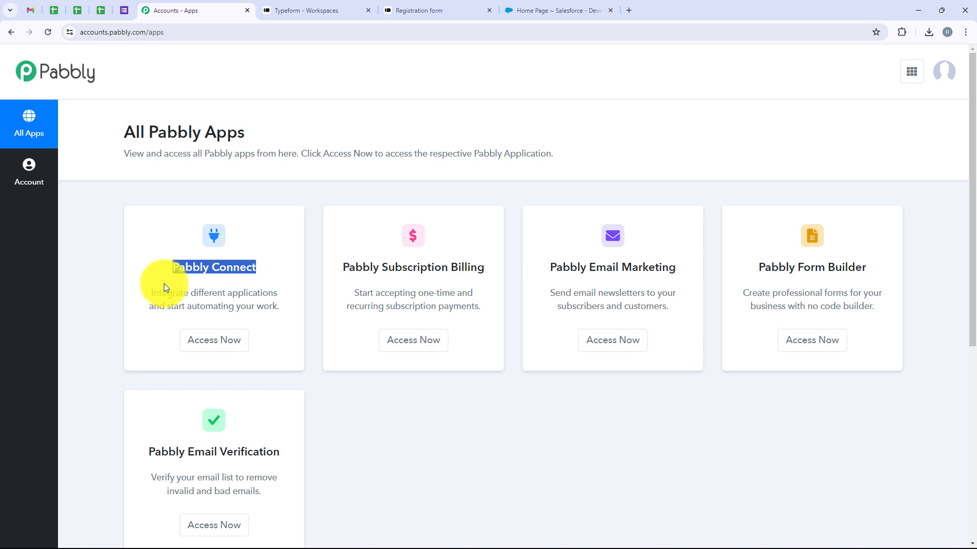
{"action": "left_click", "coordinate": [221, 342]}
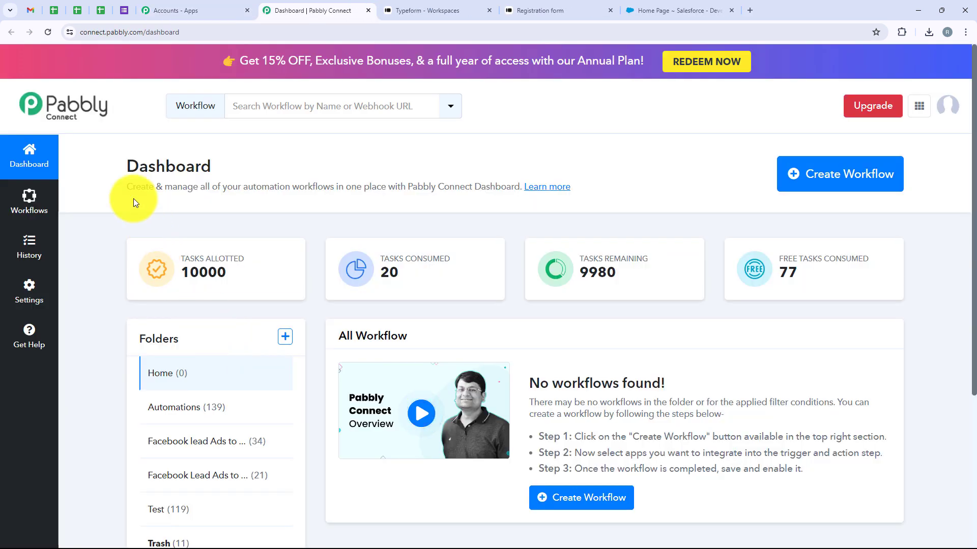
{"action": "left_click_drag", "start_coordinate": [127, 167], "coordinate": [217, 166]}
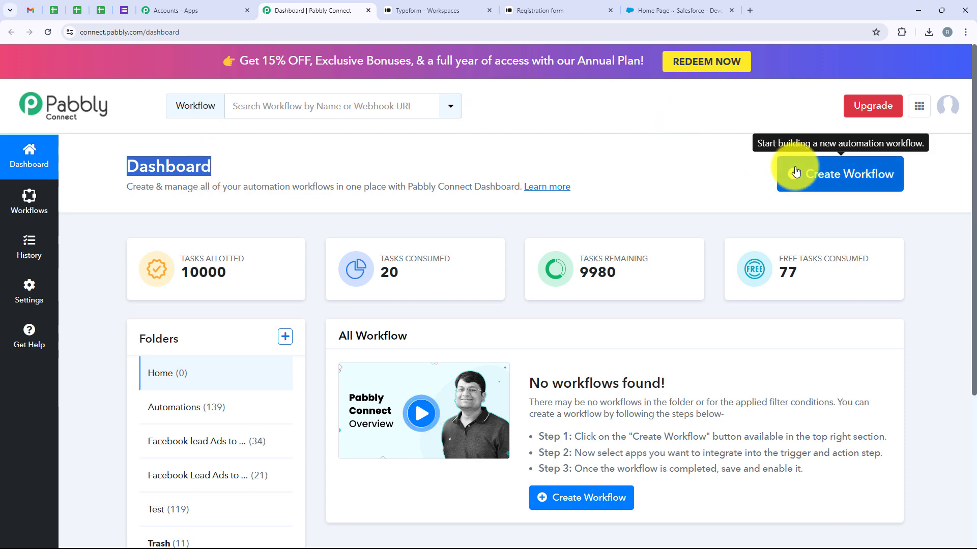
Step: Create the workflow 'How to Create Salesforce Record on Typeform Submission' in the Automations folder
{"action": "left_click", "coordinate": [872, 174]}
{"action": "left_click_drag", "start_coordinate": [436, 242], "coordinate": [338, 244]}
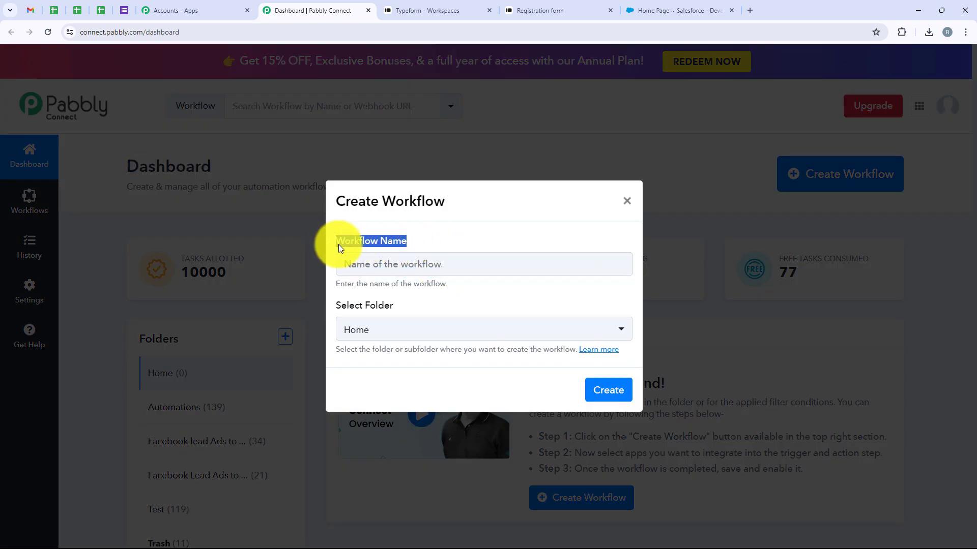
{"action": "left_click_drag", "start_coordinate": [410, 301], "coordinate": [342, 298]}
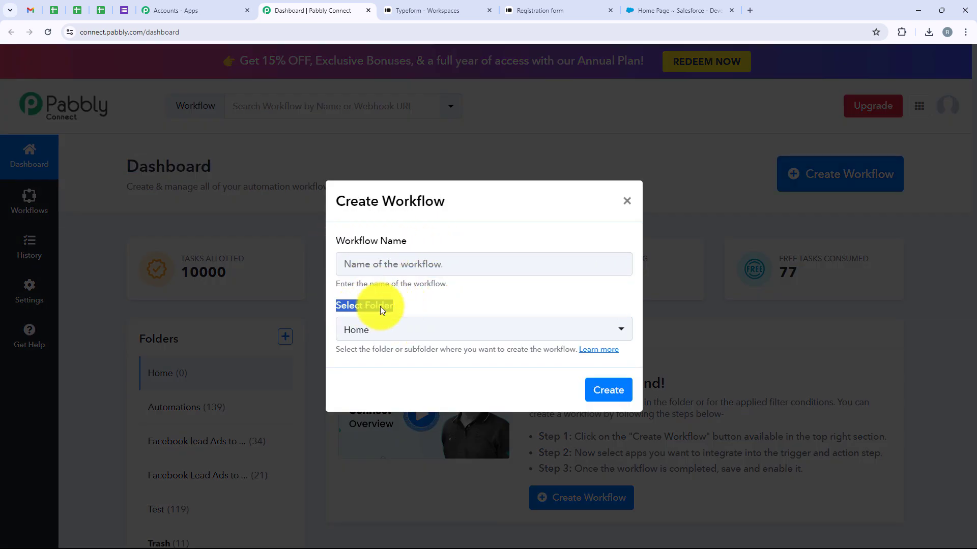
{"action": "left_click", "coordinate": [426, 330]}
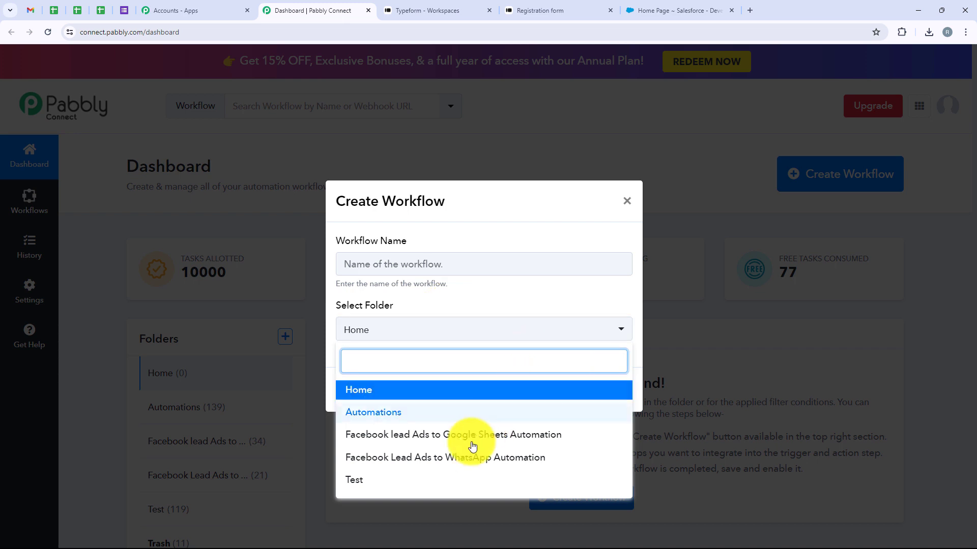
{"action": "left_click", "coordinate": [433, 413]}
{"action": "left_click", "coordinate": [400, 259]}
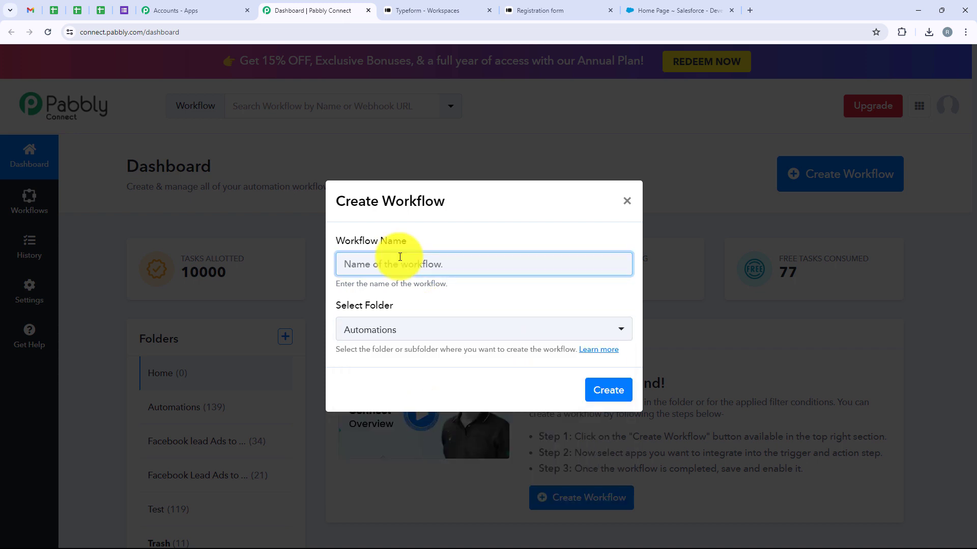
{"action": "type", "text": "How to Create Salesforce Record on Typeform Submission"}
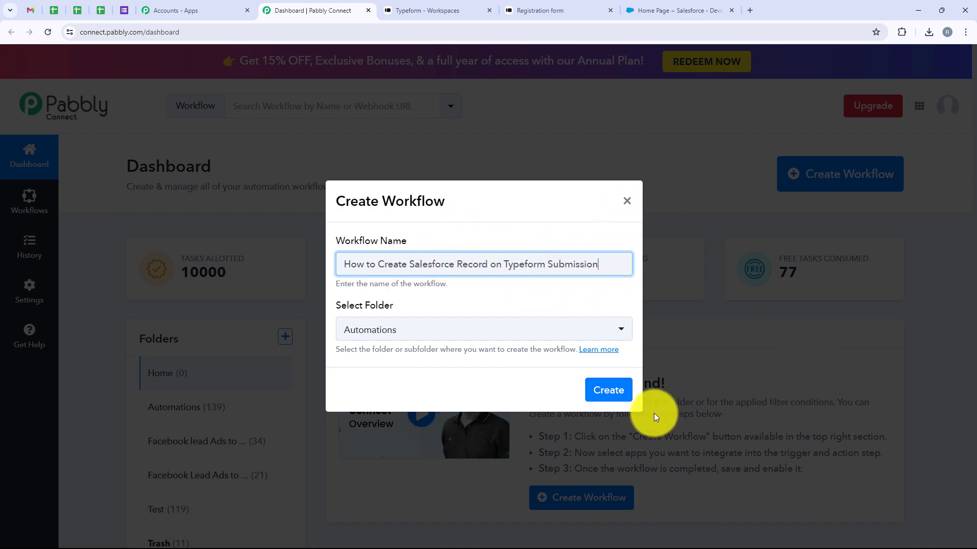
{"action": "left_click", "coordinate": [612, 394]}
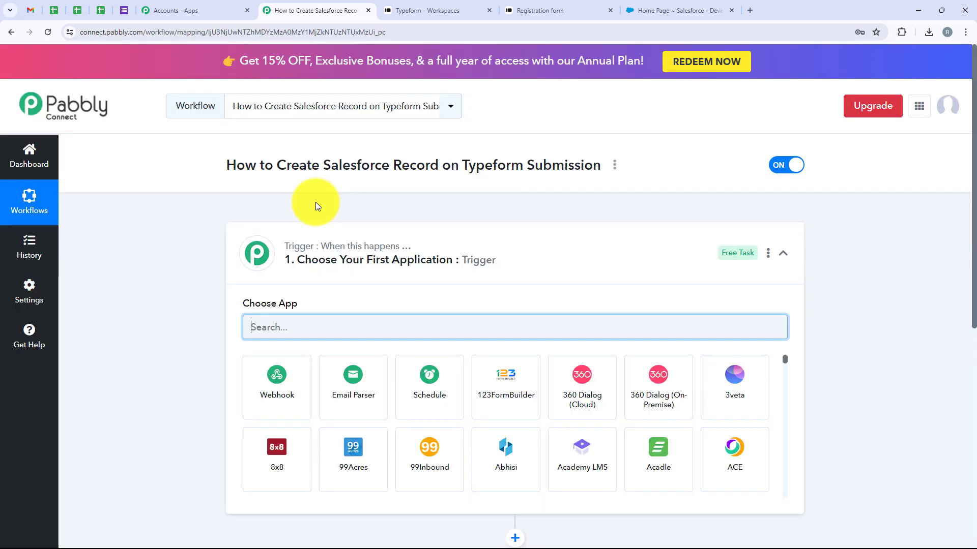
Step: Choose Typeform as the trigger app with the New Entry (BETA) trigger event
{"action": "left_click", "coordinate": [556, 250]}
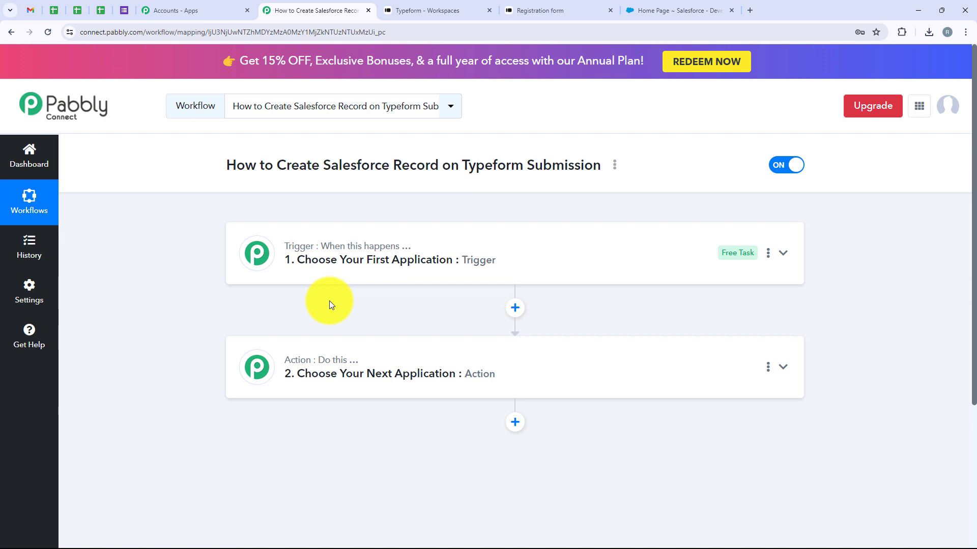
{"action": "left_click", "coordinate": [338, 277]}
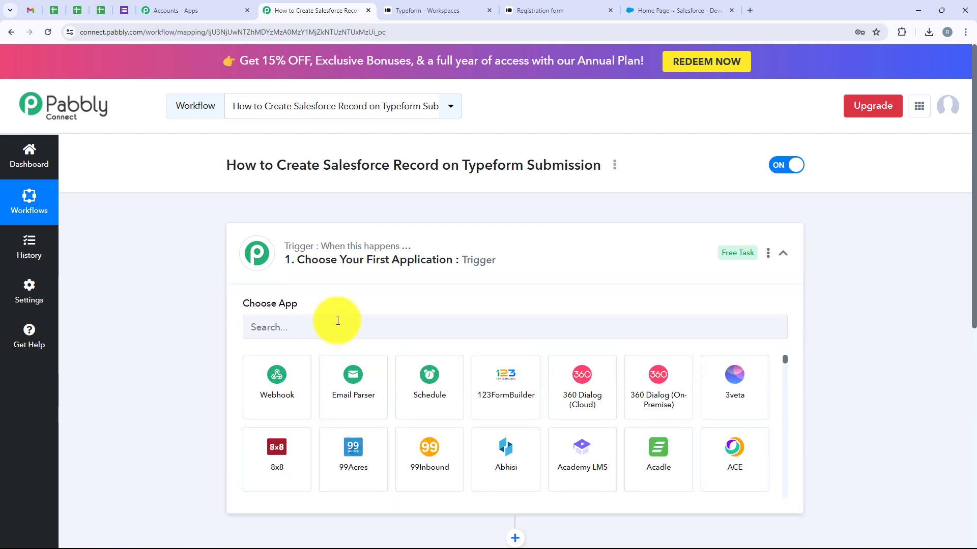
{"action": "left_click", "coordinate": [341, 321]}
{"action": "type", "text": "T"}
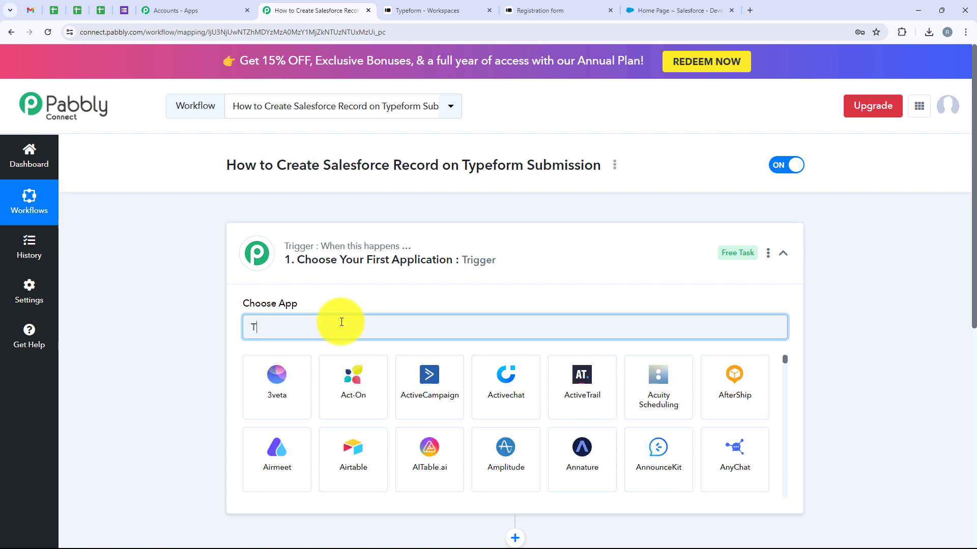
{"action": "type", "text": "ype"}
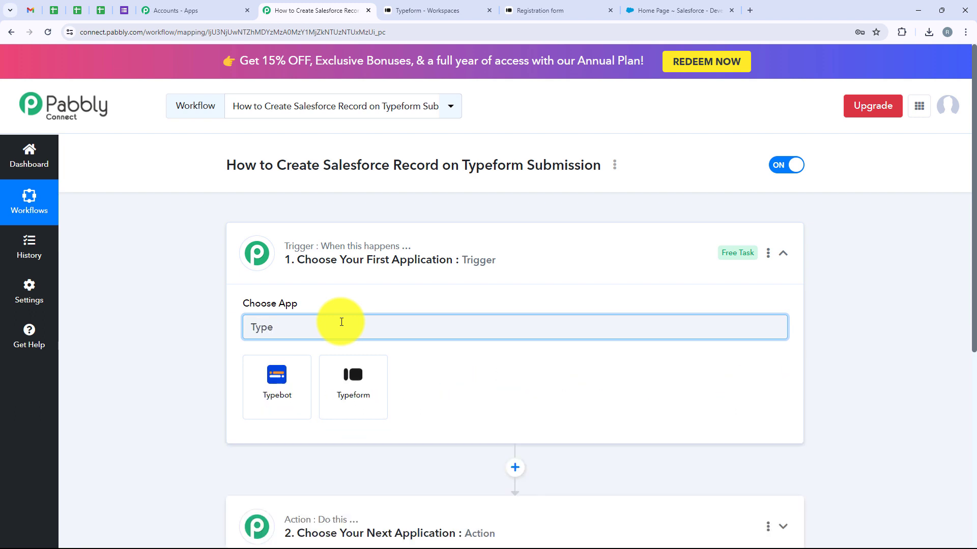
{"action": "type", "text": "form"}
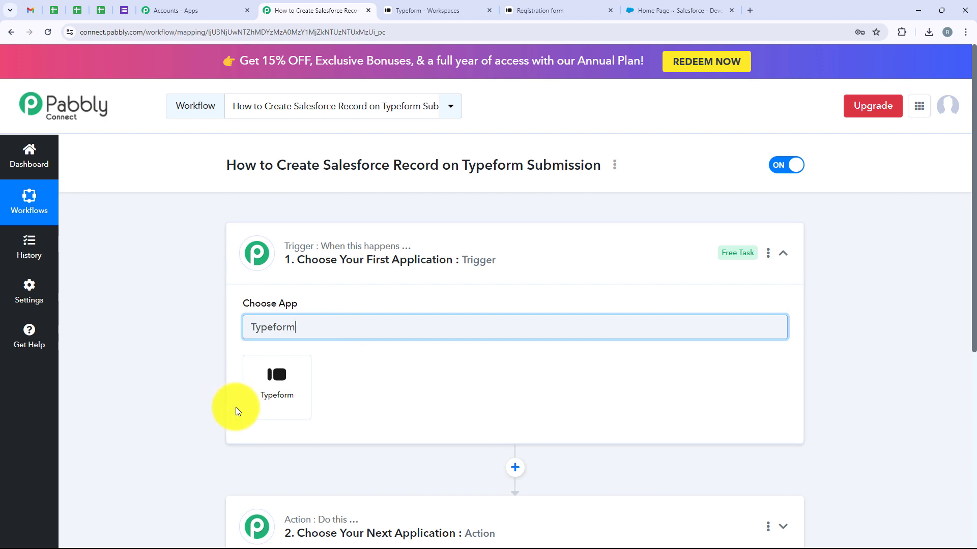
{"action": "left_click", "coordinate": [246, 399]}
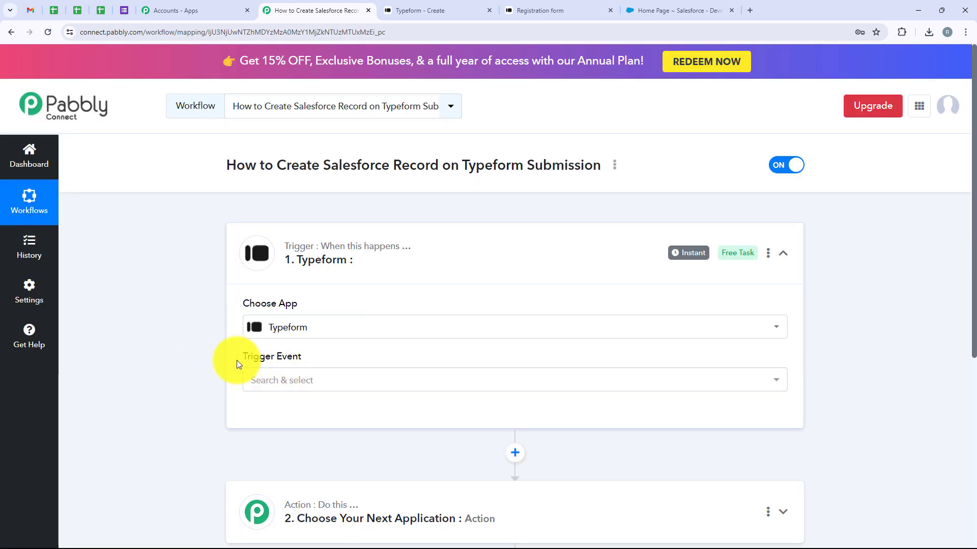
{"action": "left_click_drag", "start_coordinate": [237, 360], "coordinate": [338, 377]}
{"action": "left_click", "coordinate": [336, 381]}
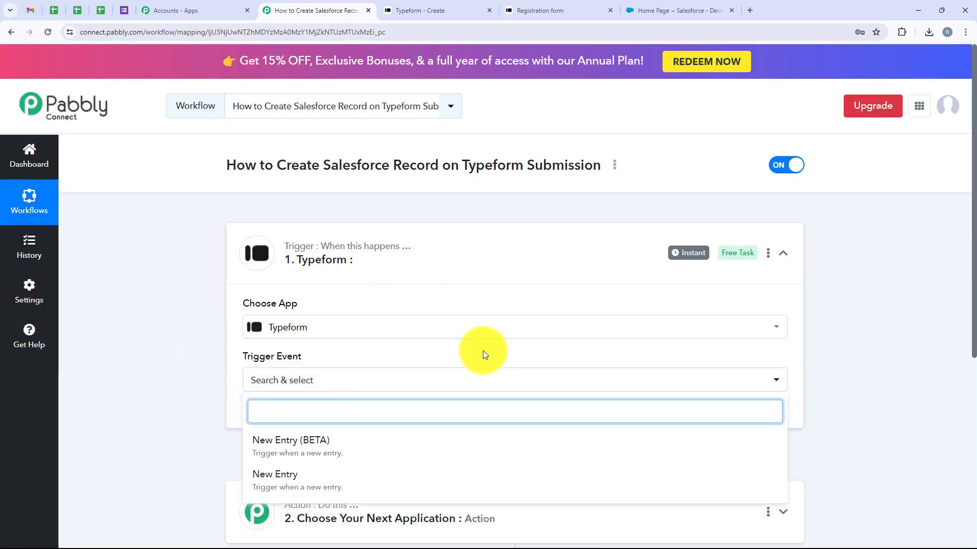
{"action": "left_click", "coordinate": [305, 445]}
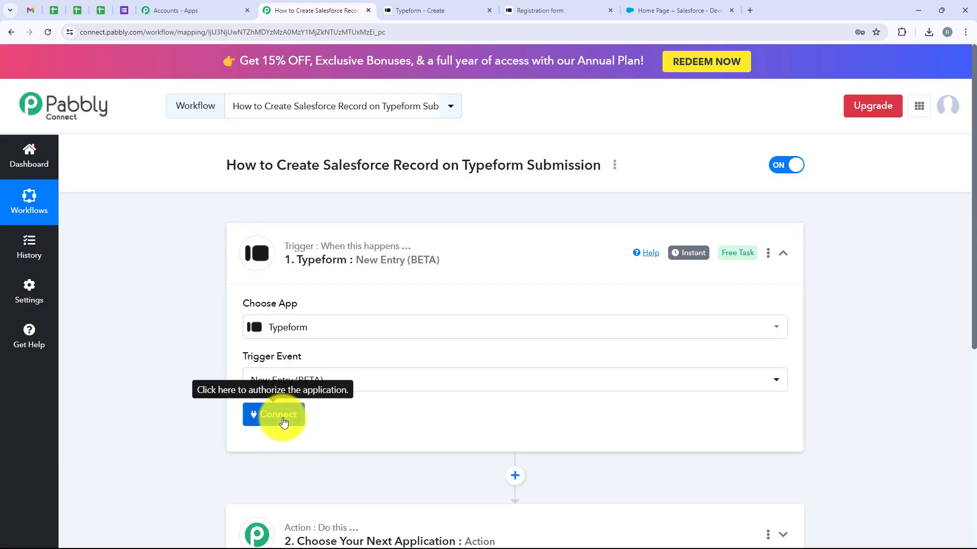
Step: Add a new Typeform connection and accept Typeform's access permissions for Pabbly
{"action": "left_click", "coordinate": [278, 416]}
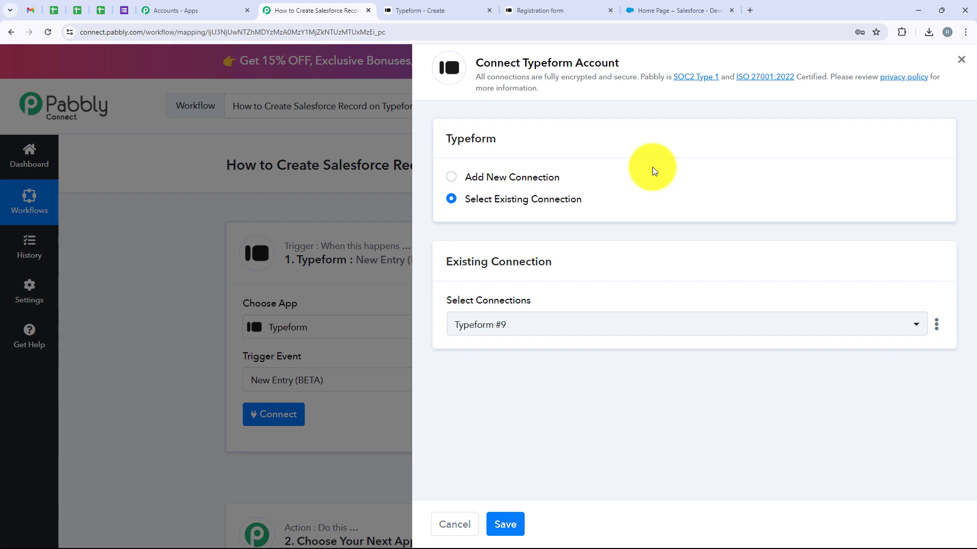
{"action": "left_click", "coordinate": [534, 178]}
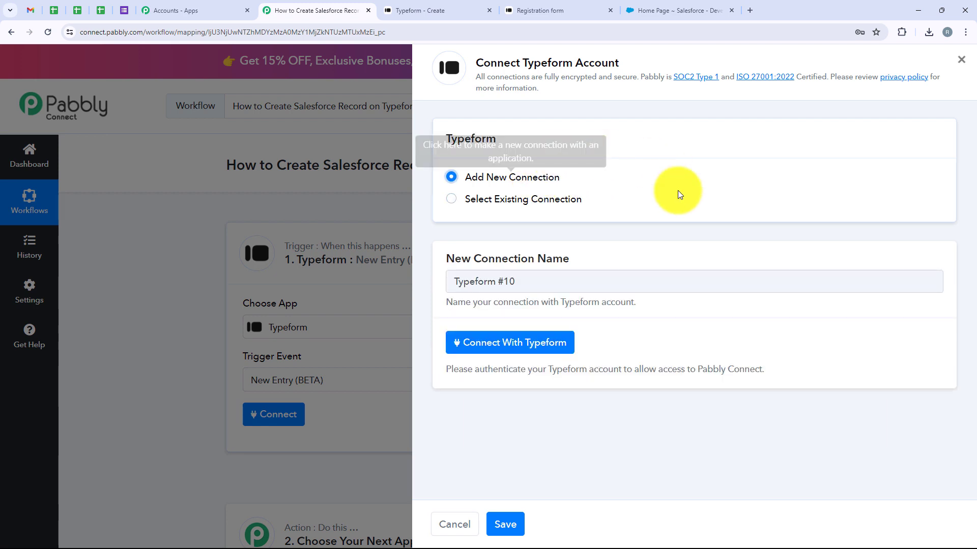
{"action": "left_click", "coordinate": [559, 348]}
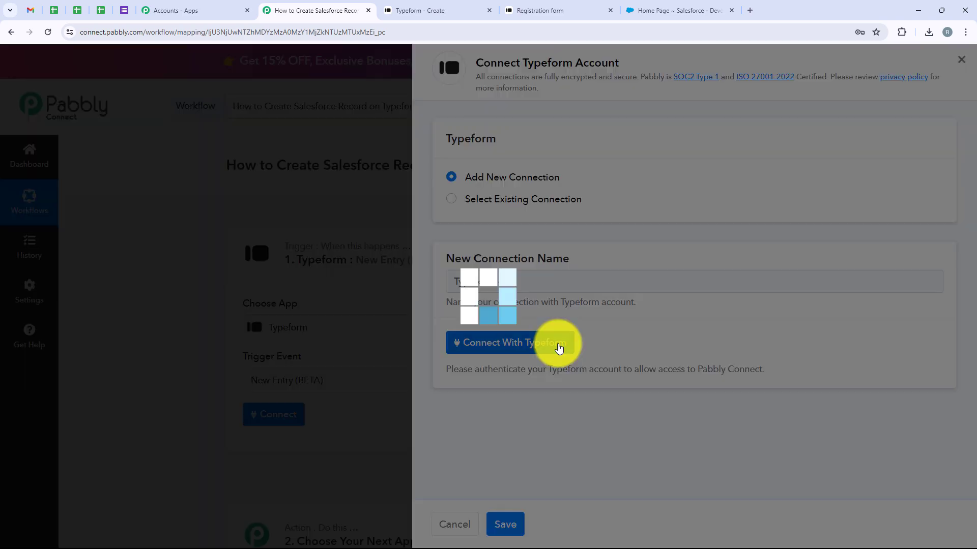
{"action": "scroll", "coordinate": [252, 256], "scroll_direction": "down", "scroll_amount": 3}
{"action": "scroll", "coordinate": [251, 255], "scroll_direction": "down", "scroll_amount": 10}
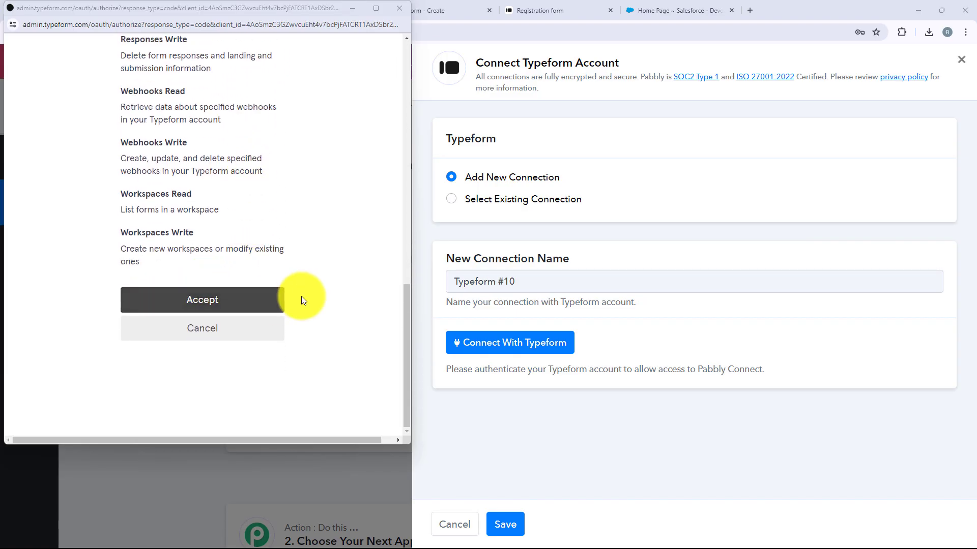
{"action": "left_click", "coordinate": [261, 304]}
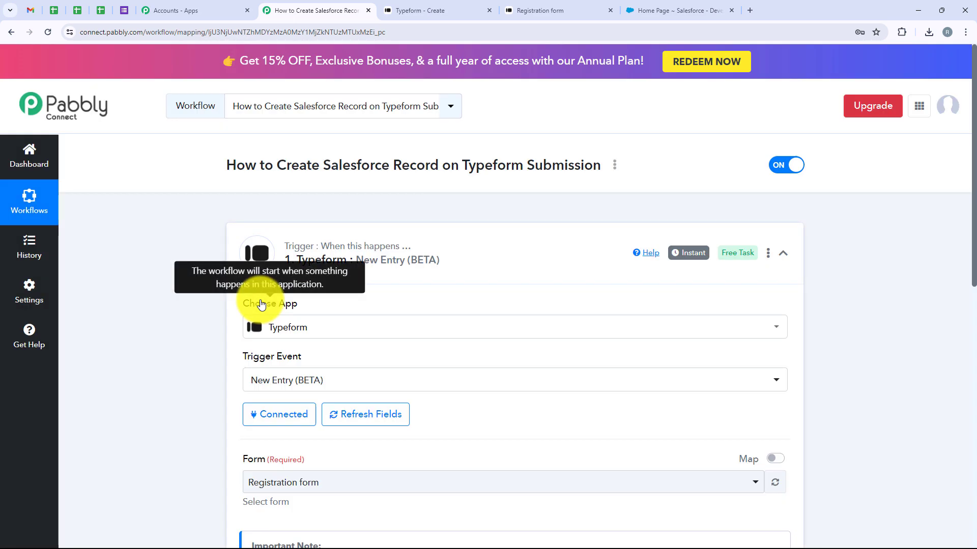
Step: Look up the Registration form in the Typeform workspace
{"action": "scroll", "coordinate": [261, 304], "scroll_direction": "down", "scroll_amount": 3}
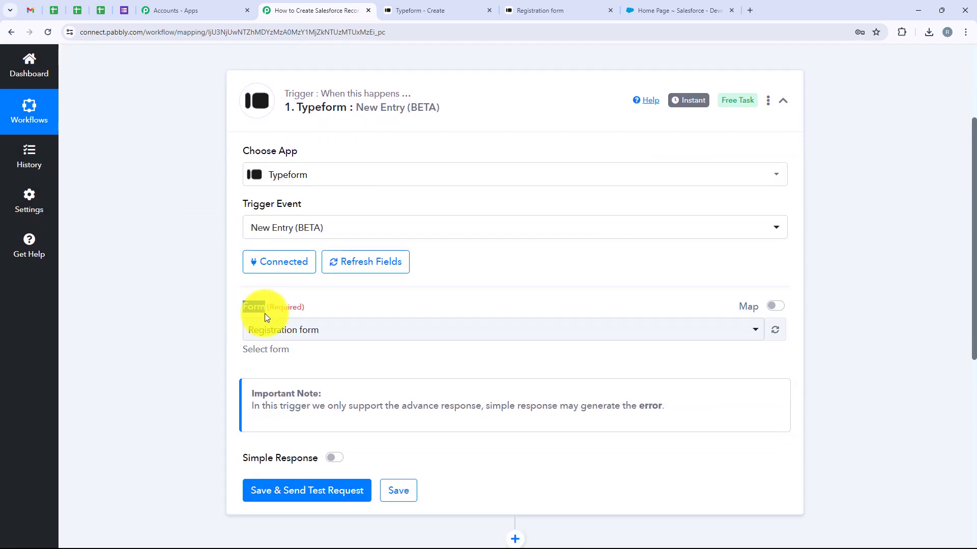
{"action": "left_click", "coordinate": [448, 6]}
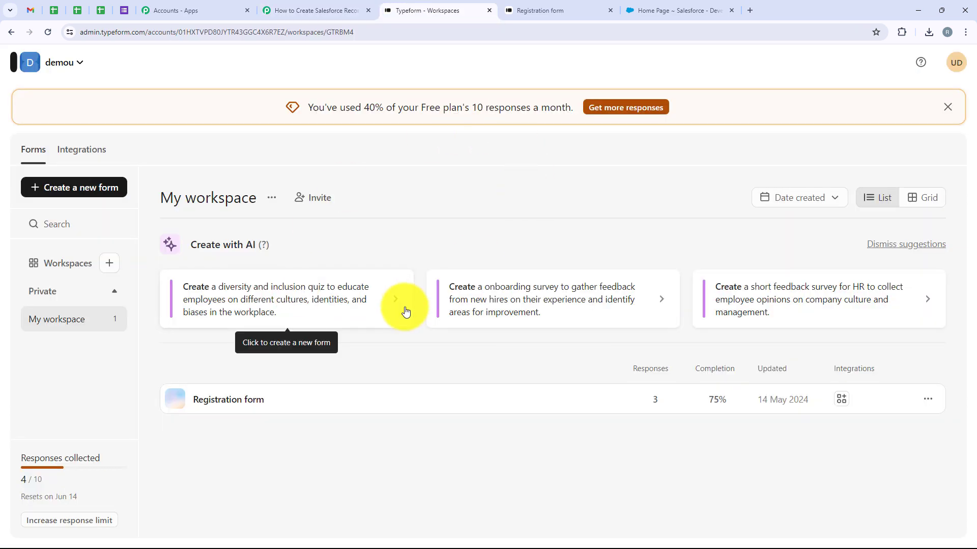
{"action": "left_click", "coordinate": [196, 401]}
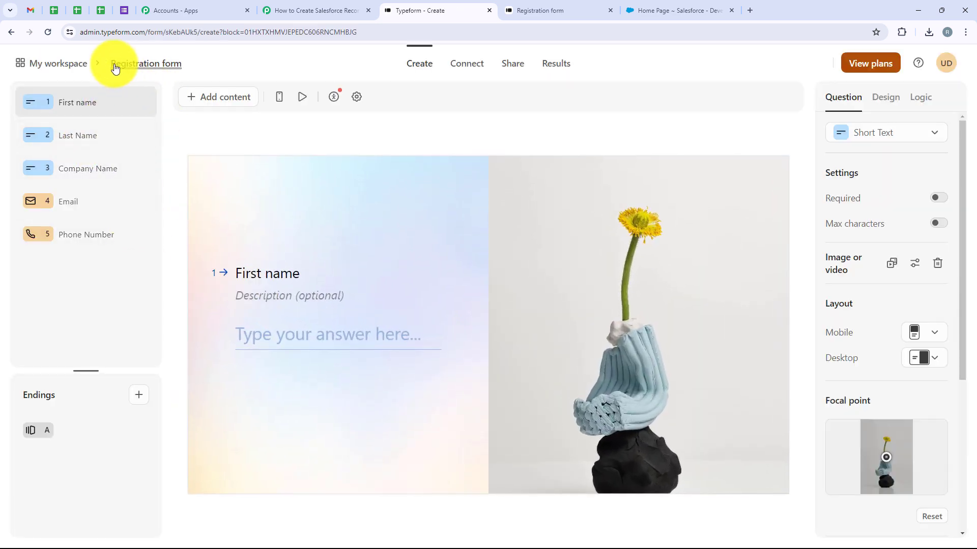
{"action": "left_click", "coordinate": [335, 6]}
Step: Select 'Registration form' as the trigger form and save so the trigger awaits a test submission
{"action": "left_click", "coordinate": [256, 331]}
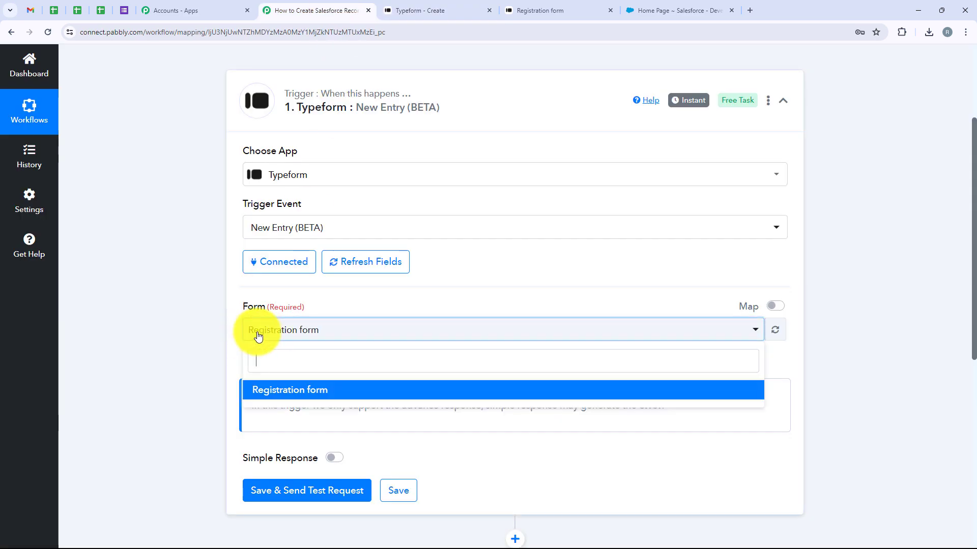
{"action": "left_click", "coordinate": [372, 388]}
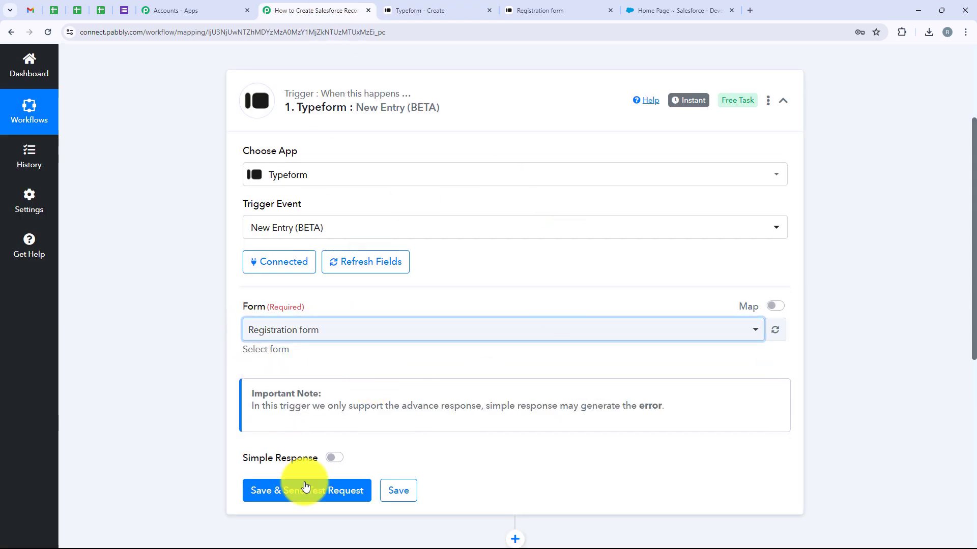
{"action": "left_click", "coordinate": [283, 499]}
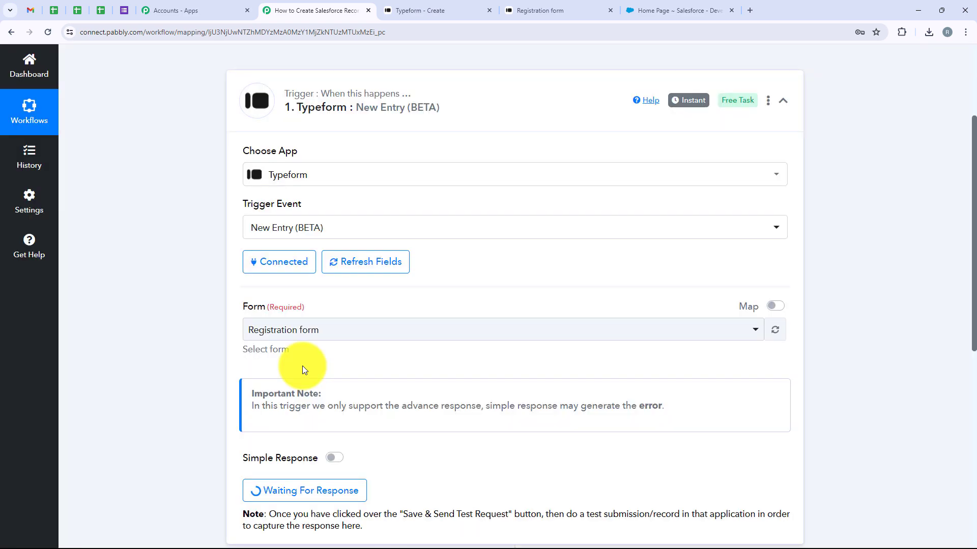
{"action": "scroll", "coordinate": [302, 366], "scroll_direction": "down", "scroll_amount": 3}
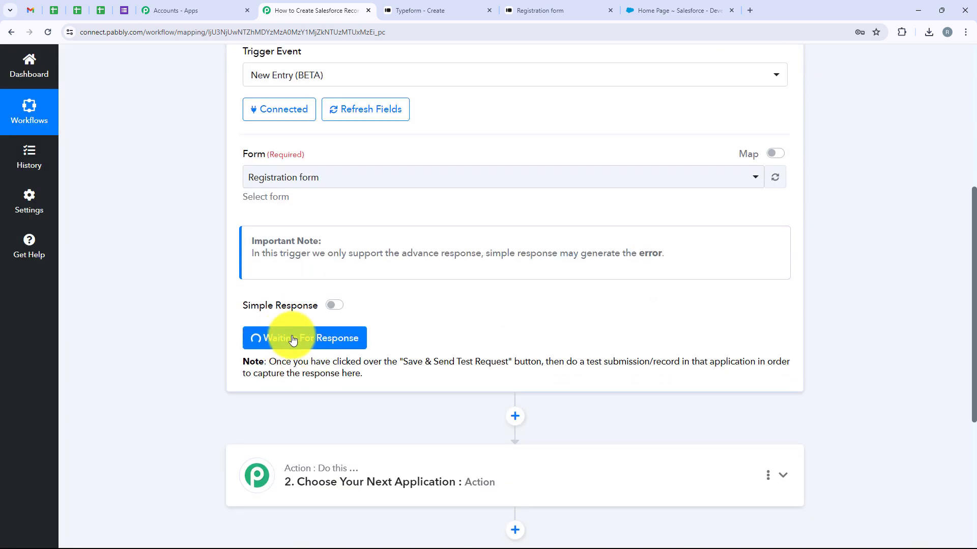
{"action": "left_click_drag", "start_coordinate": [563, 361], "coordinate": [679, 360]}
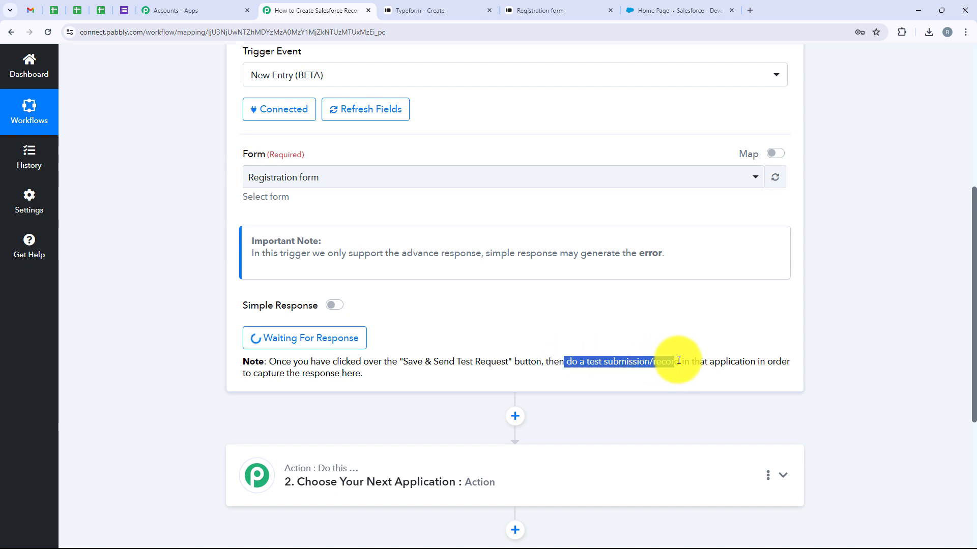
{"action": "left_click", "coordinate": [552, 324]}
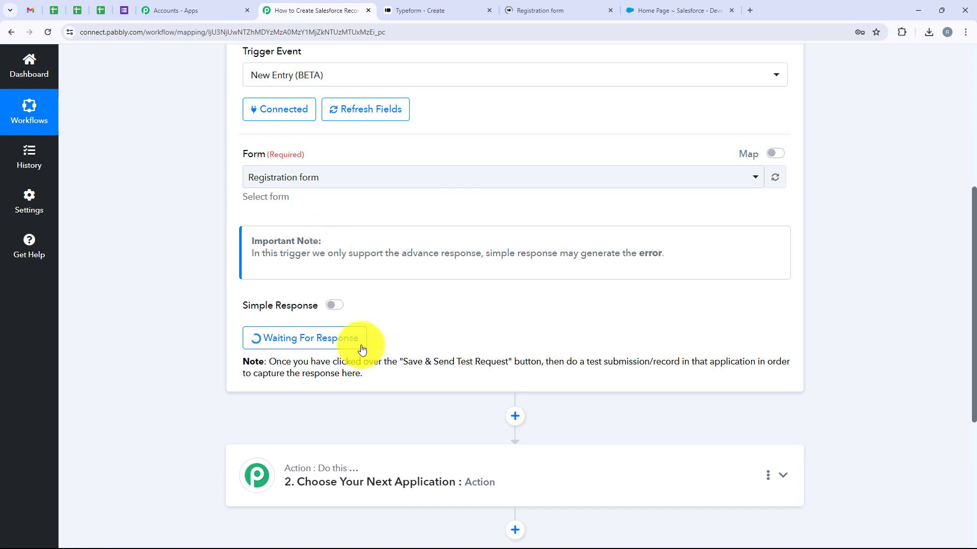
{"action": "left_click", "coordinate": [536, 7]}
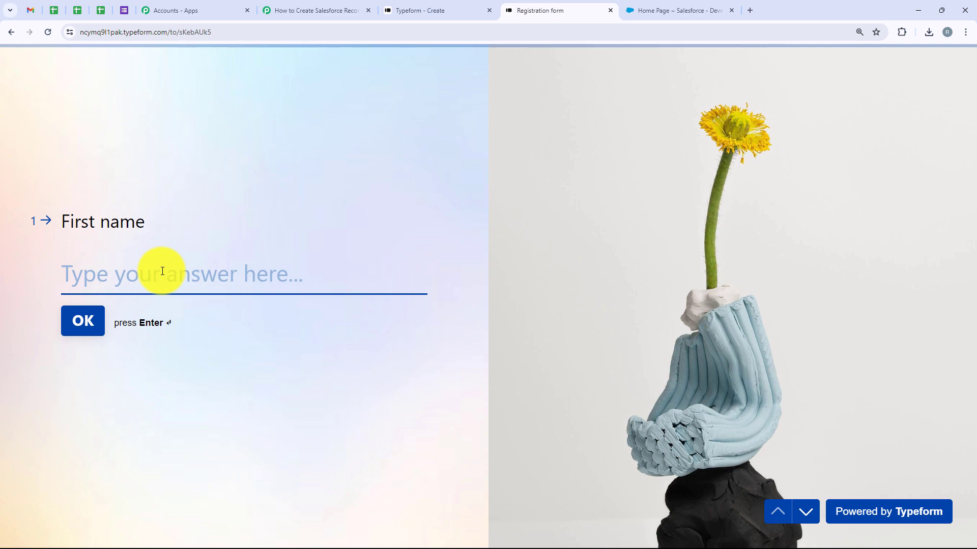
Step: Answer the form with a test first and last name, company 'Pabbly' and a test e-mail
{"action": "type", "text": "DE"}
{"action": "type", "text": "emo"}
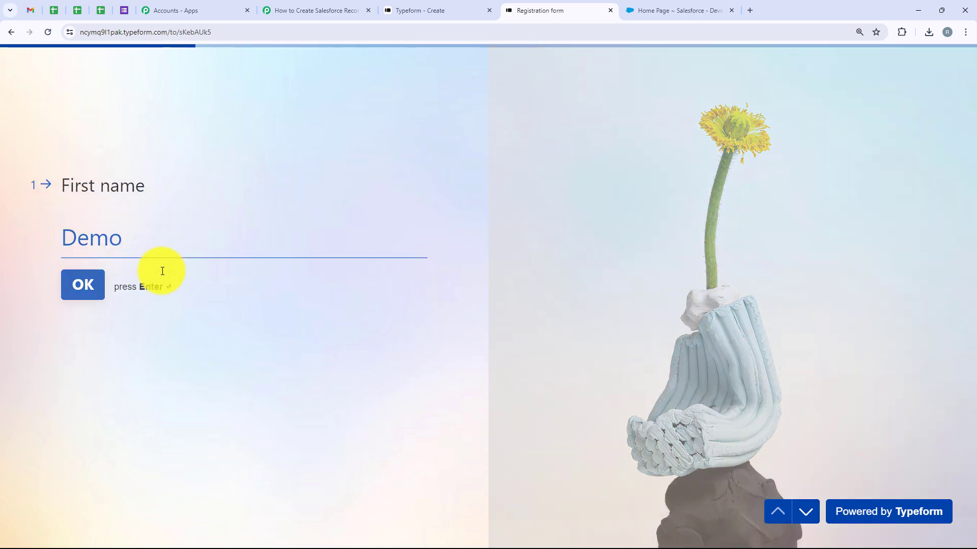
{"action": "key", "text": "Return"}
{"action": "type", "text": "U"}
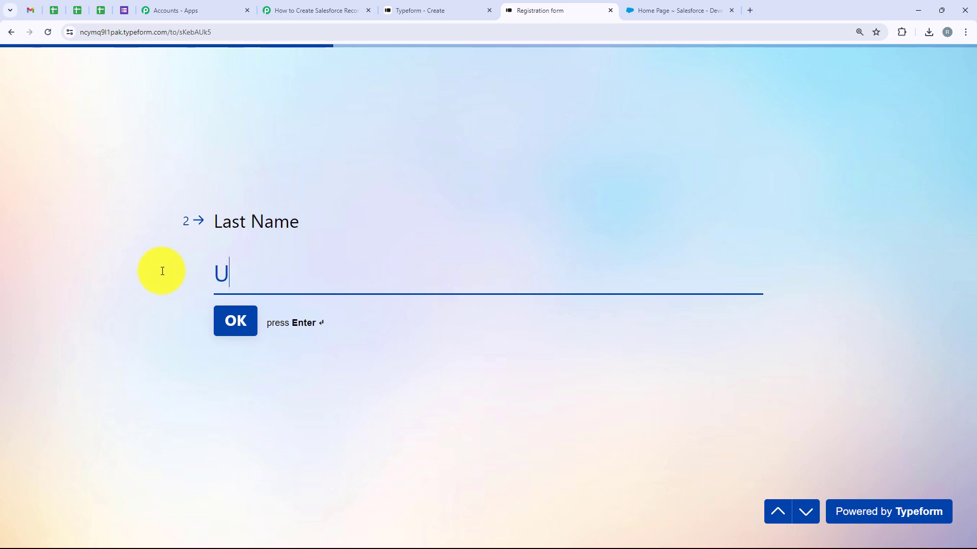
{"action": "key", "text": "Return"}
{"action": "type", "text": "Pabbly"}
{"action": "key", "text": "Return"}
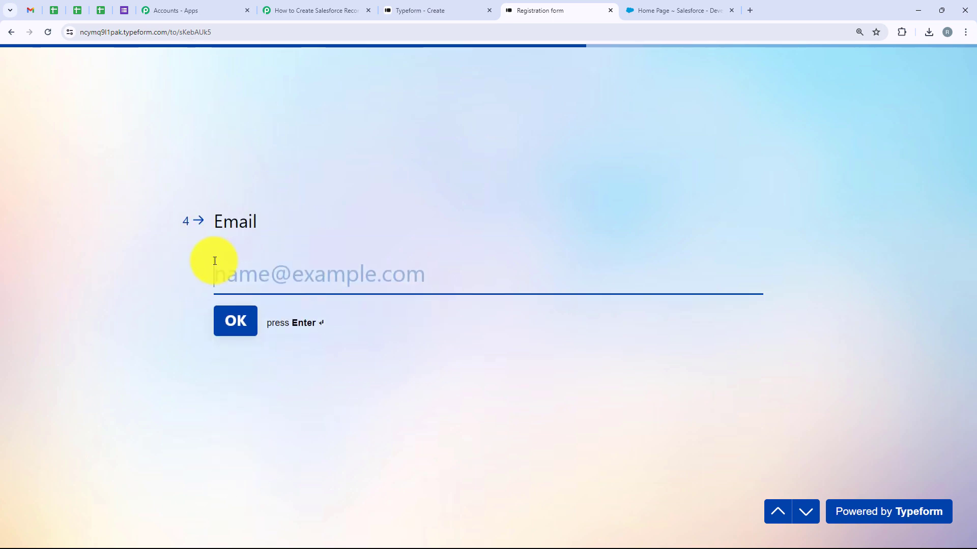
{"action": "key", "text": "ctrl+v"}
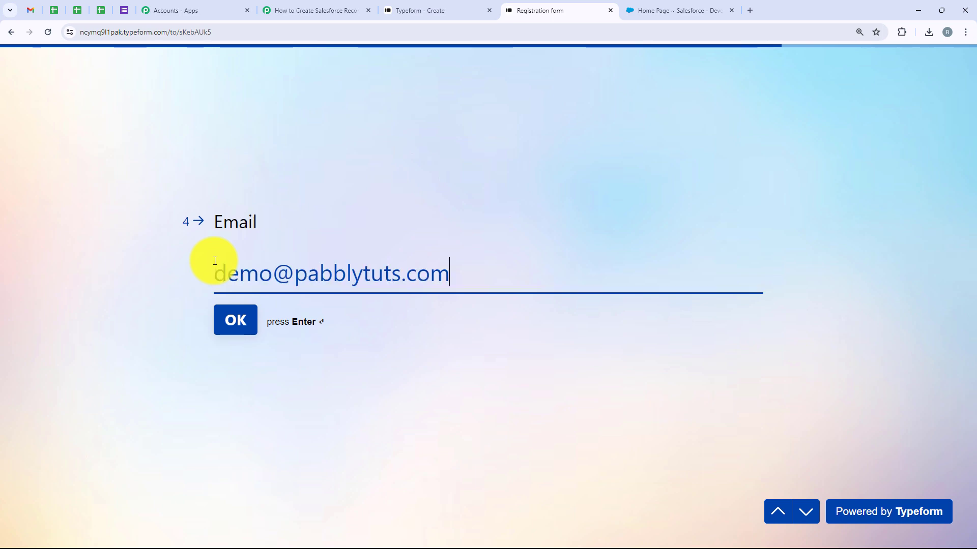
{"action": "key", "text": "Return"}
Step: Set the phone country code to India, fill a test phone number, and submit the form
{"action": "left_click", "coordinate": [236, 258]}
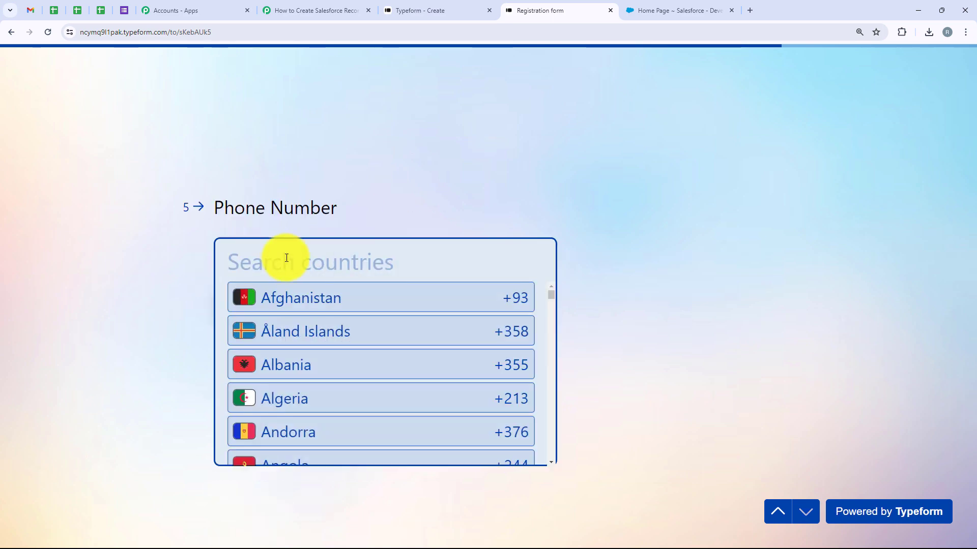
{"action": "left_click", "coordinate": [286, 258]}
{"action": "type", "text": "India"}
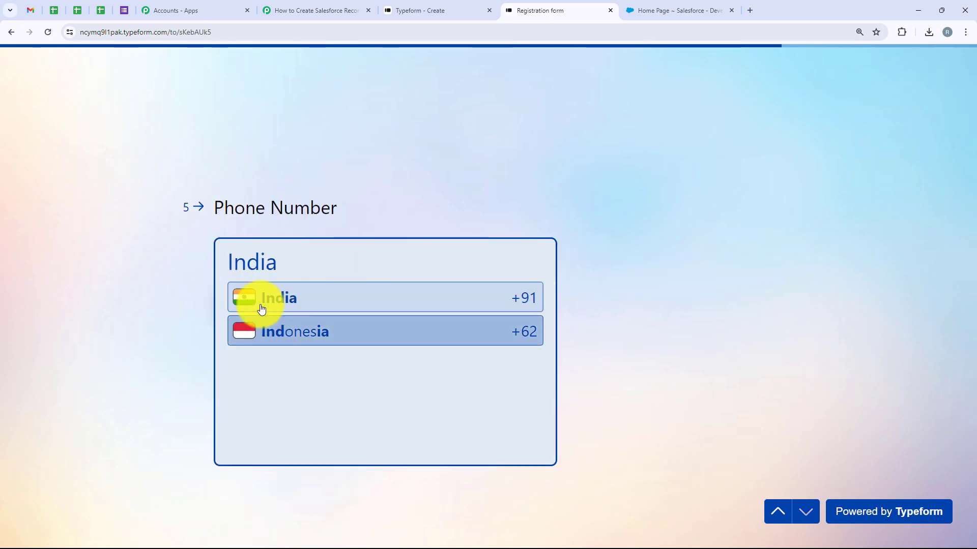
{"action": "left_click", "coordinate": [255, 300]}
{"action": "left_click", "coordinate": [336, 261]}
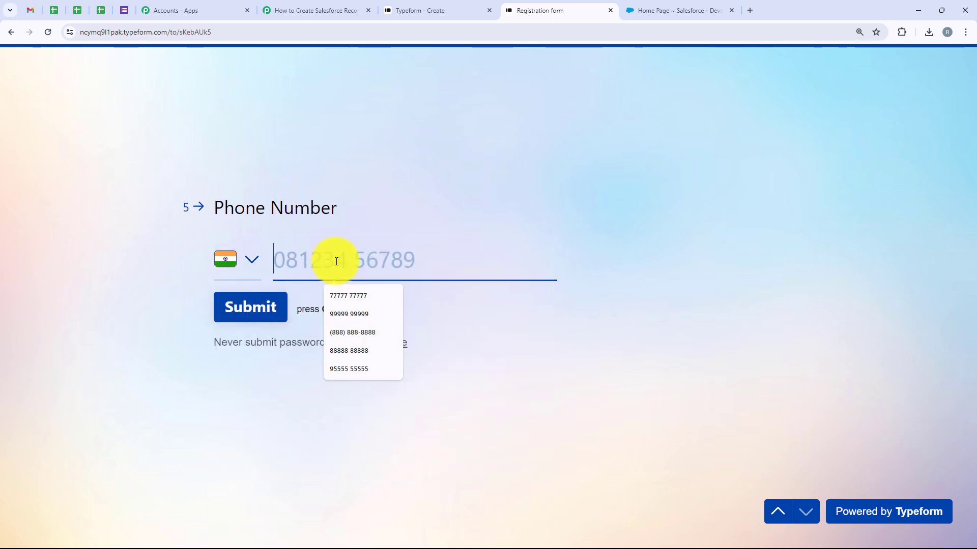
{"action": "left_click", "coordinate": [355, 289]}
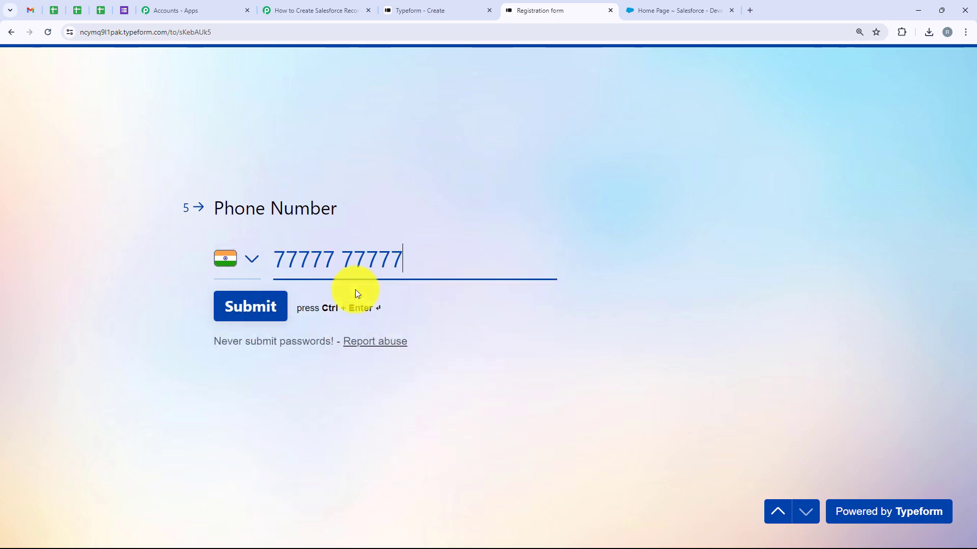
{"action": "left_click", "coordinate": [248, 307]}
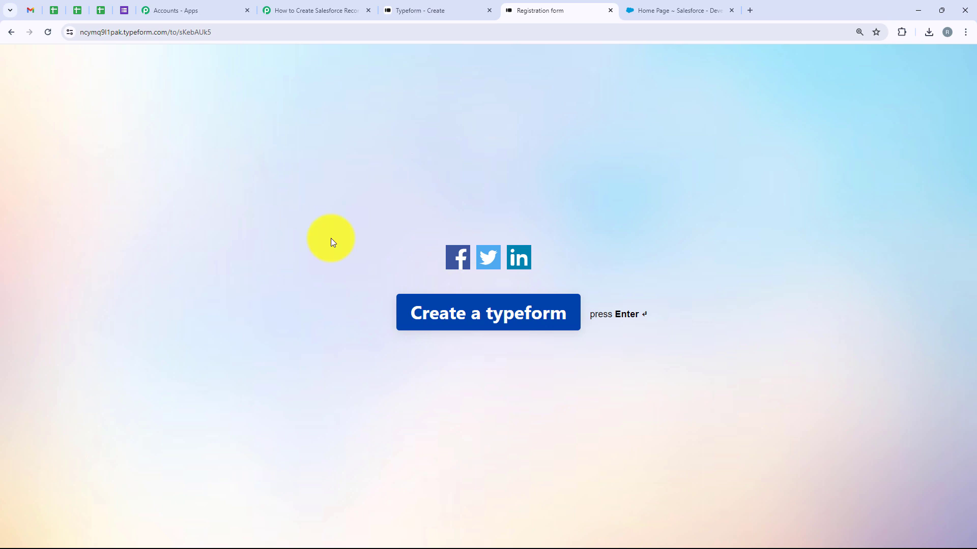
Step: Review the captured First Name, Last Name, Company, Email and Phone values in the trigger response
{"action": "left_click", "coordinate": [314, 8]}
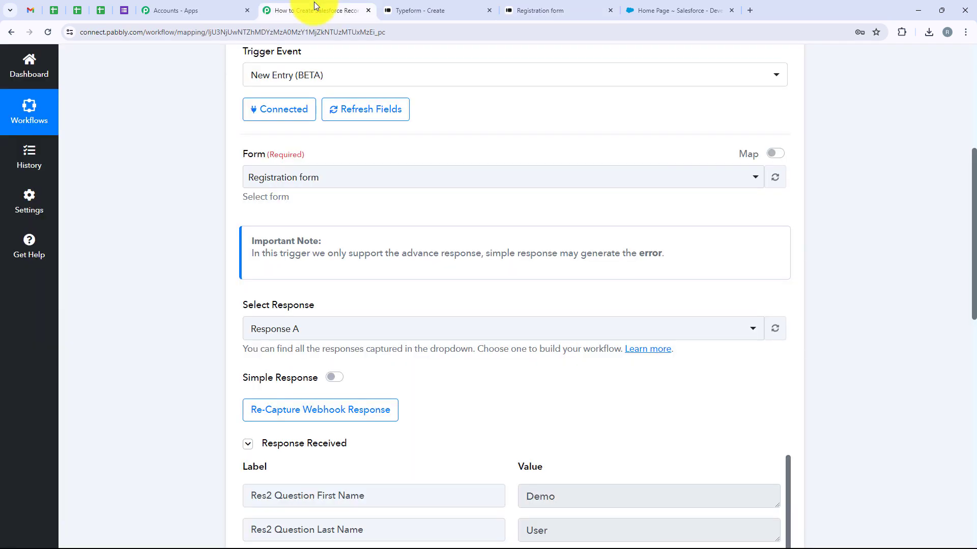
{"action": "scroll", "coordinate": [534, 309], "scroll_direction": "down", "scroll_amount": 3}
{"action": "scroll", "coordinate": [541, 305], "scroll_direction": "down", "scroll_amount": 3}
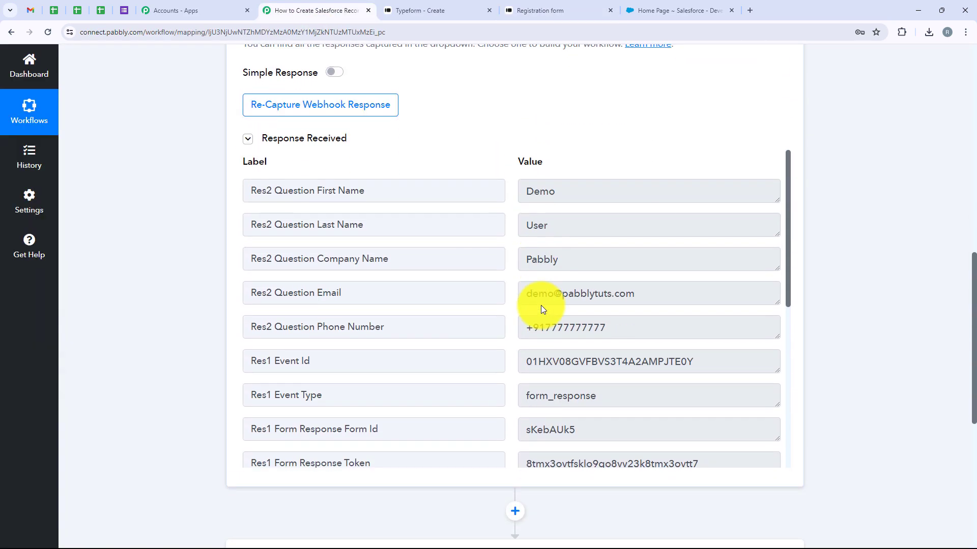
{"action": "left_click_drag", "start_coordinate": [577, 194], "coordinate": [521, 188]}
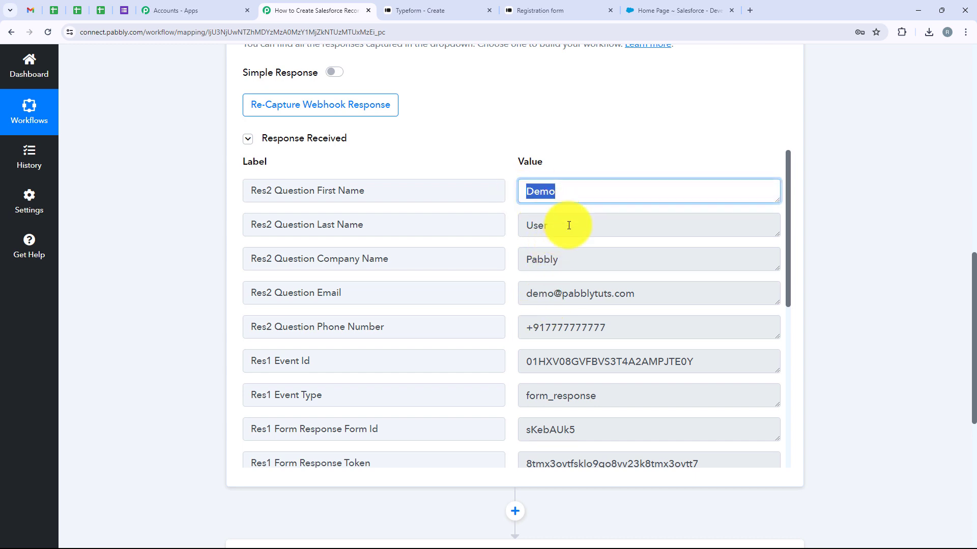
{"action": "left_click_drag", "start_coordinate": [569, 222], "coordinate": [522, 225]}
{"action": "left_click_drag", "start_coordinate": [593, 268], "coordinate": [499, 266]}
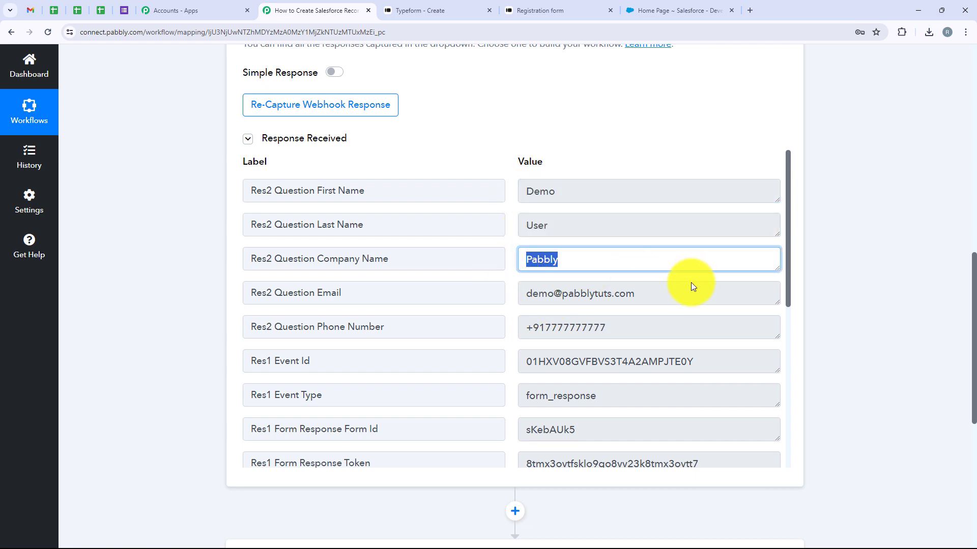
{"action": "left_click_drag", "start_coordinate": [684, 295], "coordinate": [398, 298]}
{"action": "left_click_drag", "start_coordinate": [626, 326], "coordinate": [207, 356]}
{"action": "left_click", "coordinate": [138, 309]}
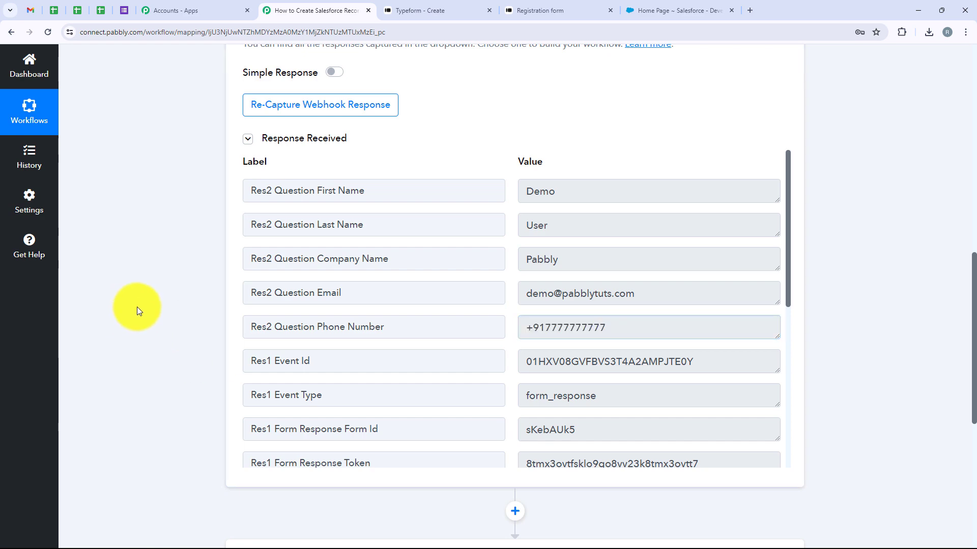
{"action": "scroll", "coordinate": [210, 350], "scroll_direction": "down", "scroll_amount": 4}
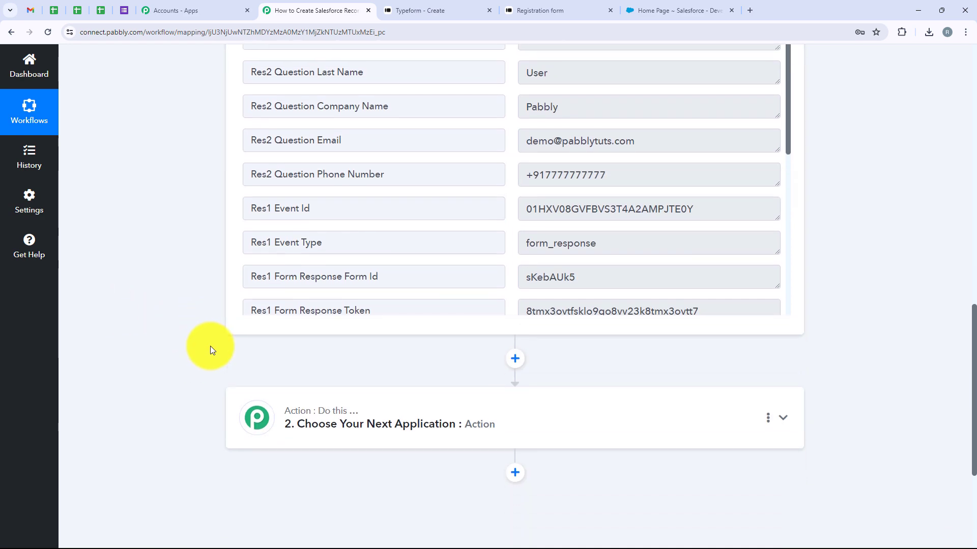
Step: Choose Salesforce as the step-2 app with the Create Record action event
{"action": "left_click", "coordinate": [386, 337]}
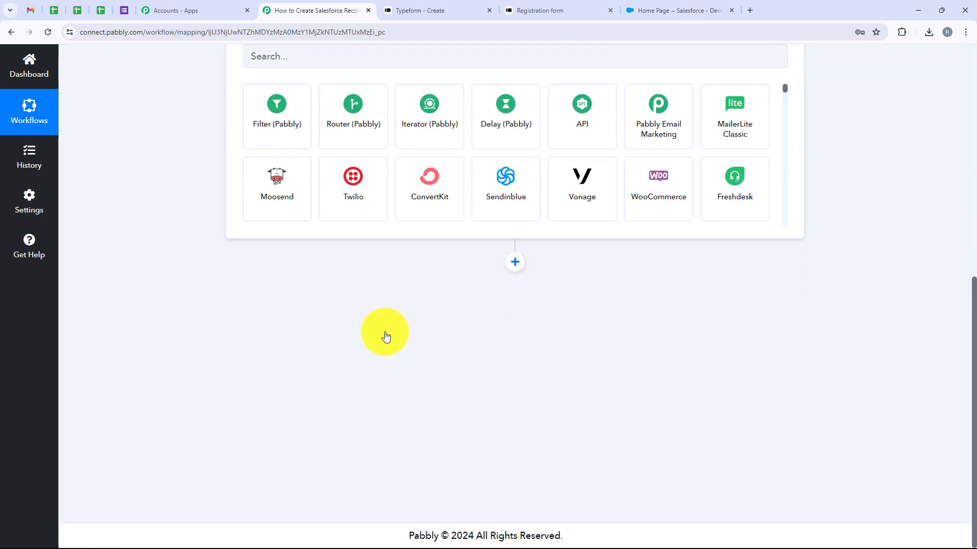
{"action": "left_click", "coordinate": [306, 262]}
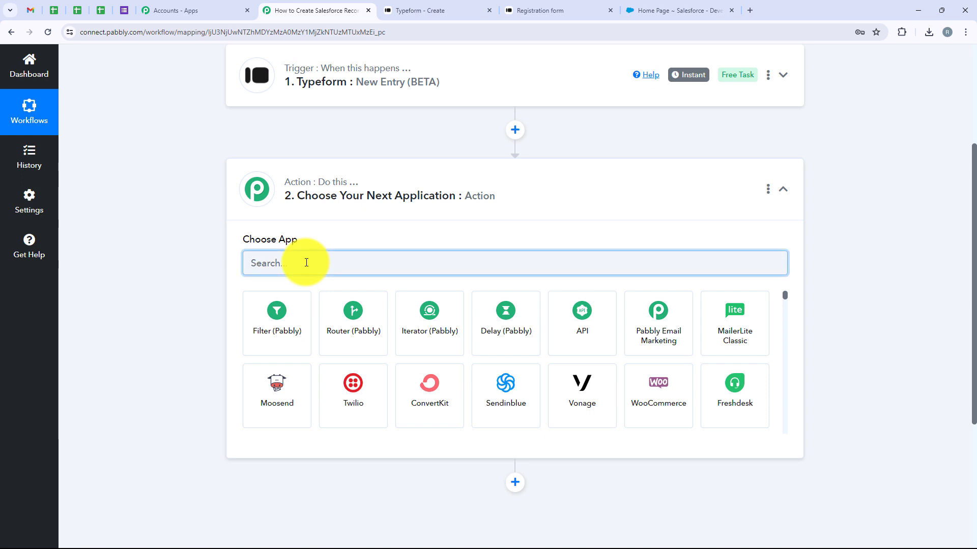
{"action": "type", "text": "Sal"}
{"action": "type", "text": "e"}
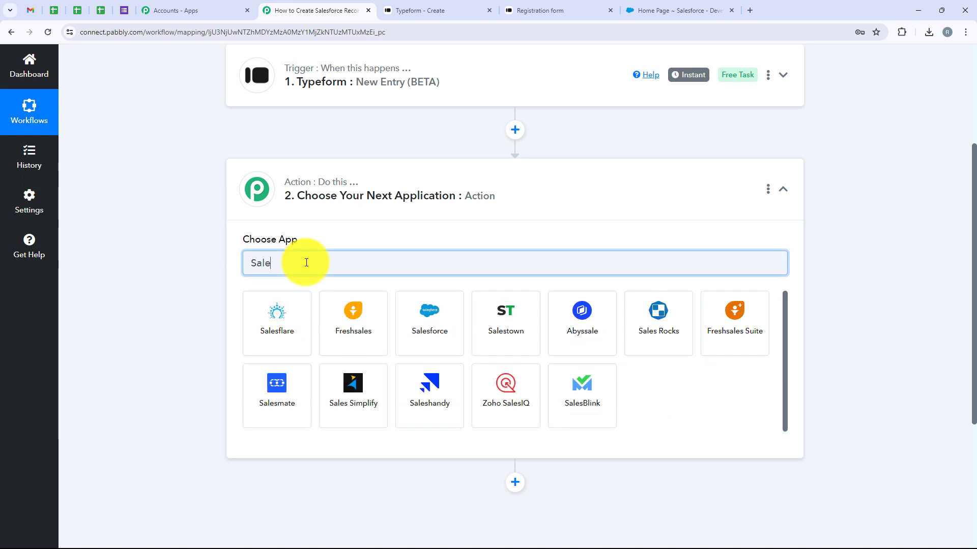
{"action": "type", "text": "sforce"}
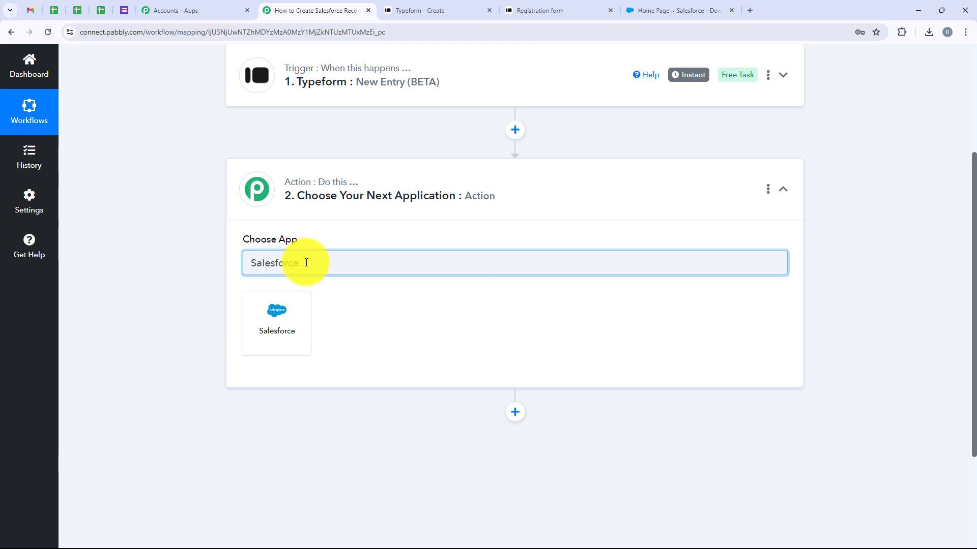
{"action": "left_click", "coordinate": [280, 299]}
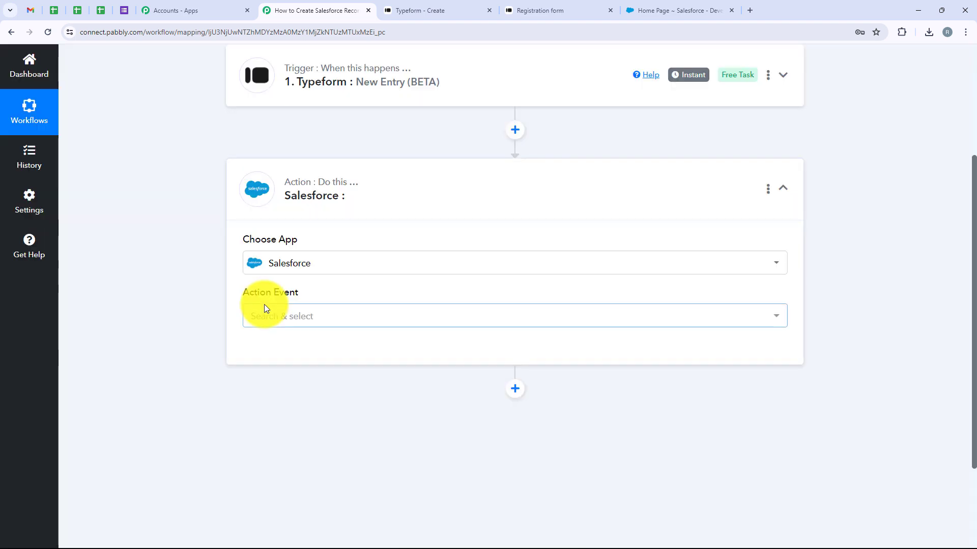
{"action": "left_click_drag", "start_coordinate": [241, 293], "coordinate": [365, 287]}
{"action": "left_click", "coordinate": [364, 313]}
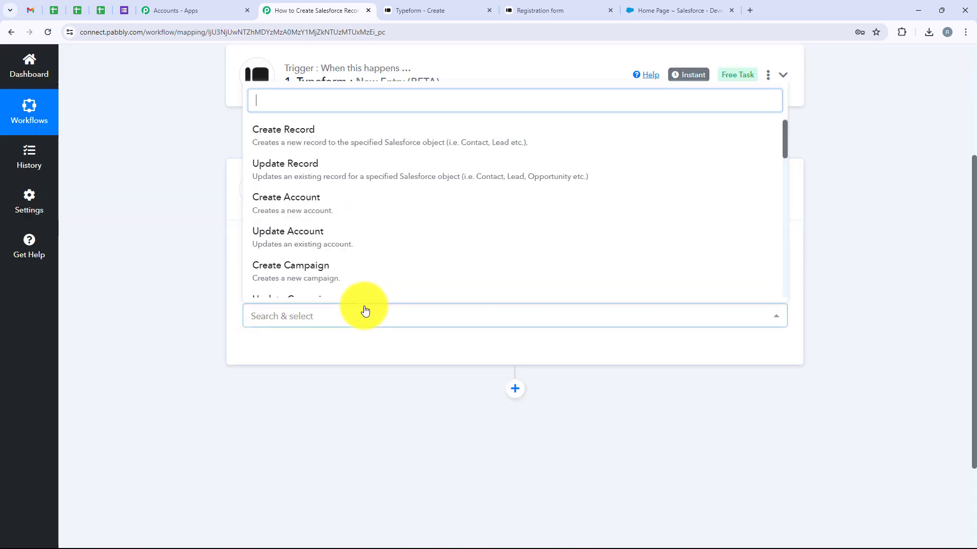
{"action": "left_click", "coordinate": [280, 133]}
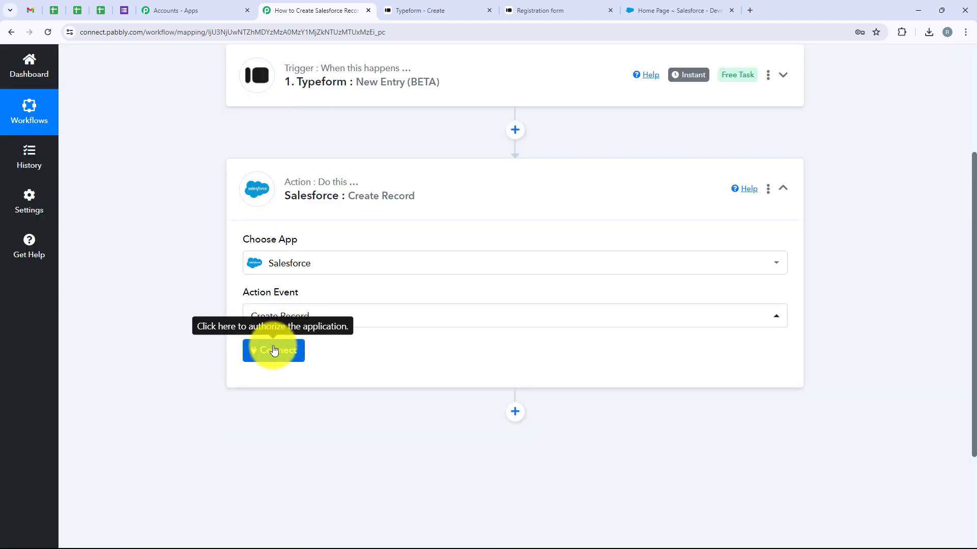
Step: Add a new Salesforce connection and grant Pabbly access to the Salesforce account
{"action": "left_click", "coordinate": [273, 350]}
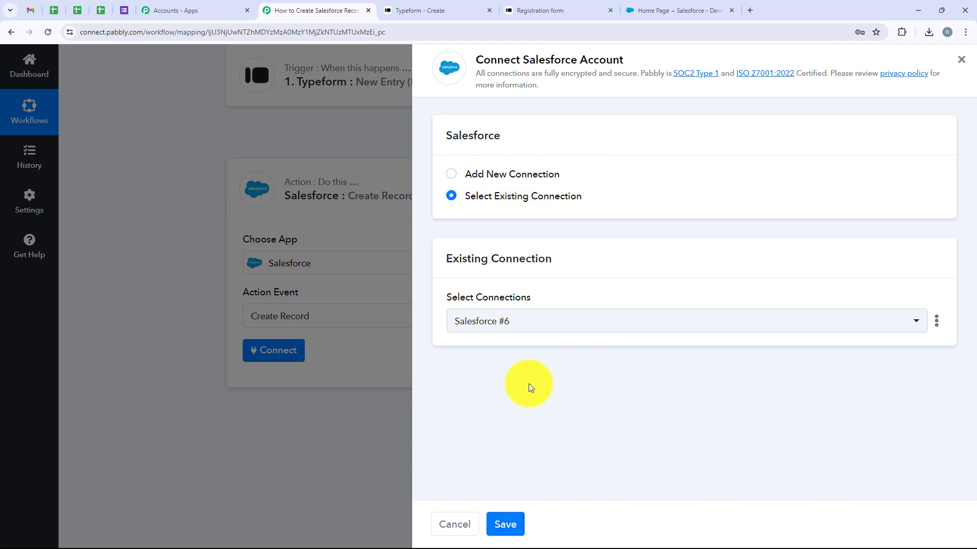
{"action": "left_click", "coordinate": [521, 175]}
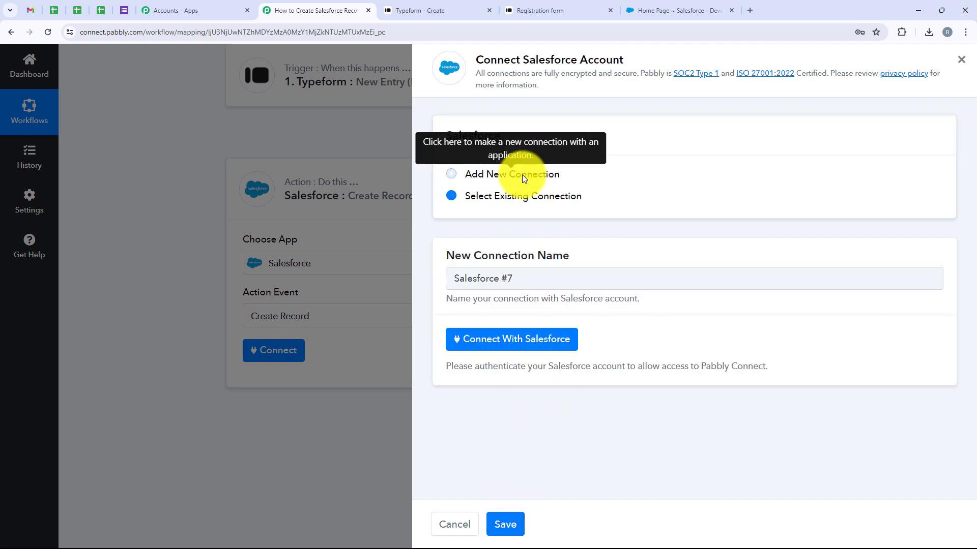
{"action": "left_click", "coordinate": [533, 350]}
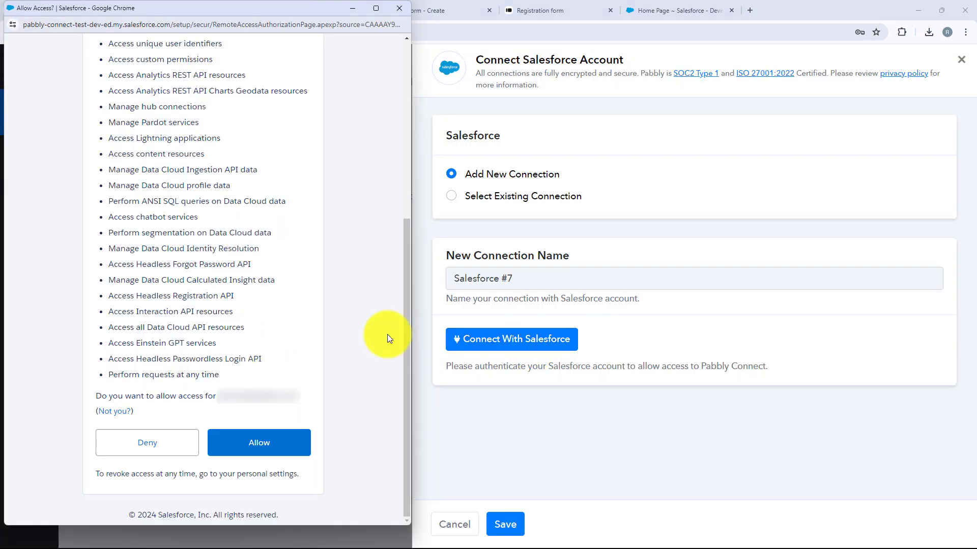
{"action": "left_click", "coordinate": [253, 453]}
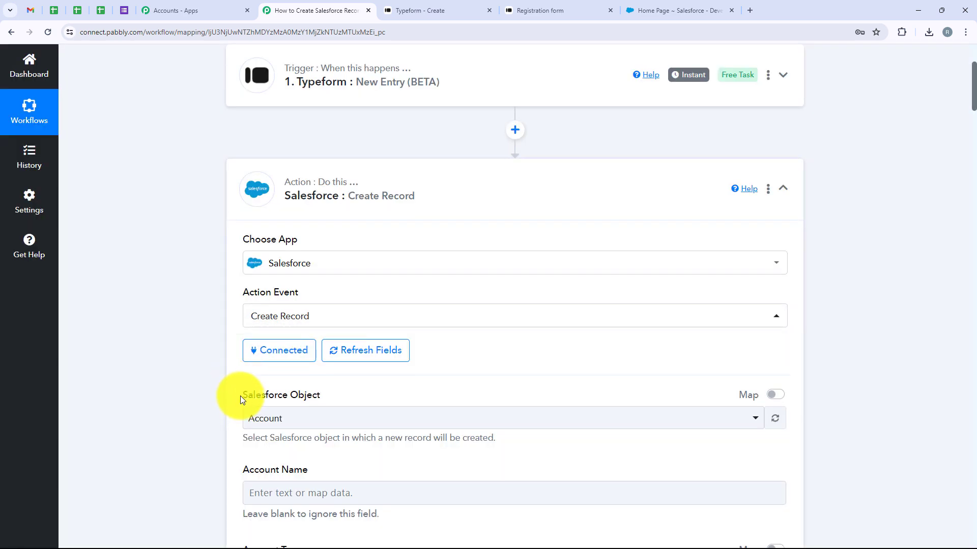
Step: Choose Lead as the Salesforce Object so the Lead fields appear
{"action": "left_click_drag", "start_coordinate": [240, 396], "coordinate": [327, 392]}
{"action": "scroll", "coordinate": [328, 391], "scroll_direction": "down", "scroll_amount": 2}
{"action": "left_click", "coordinate": [293, 317]}
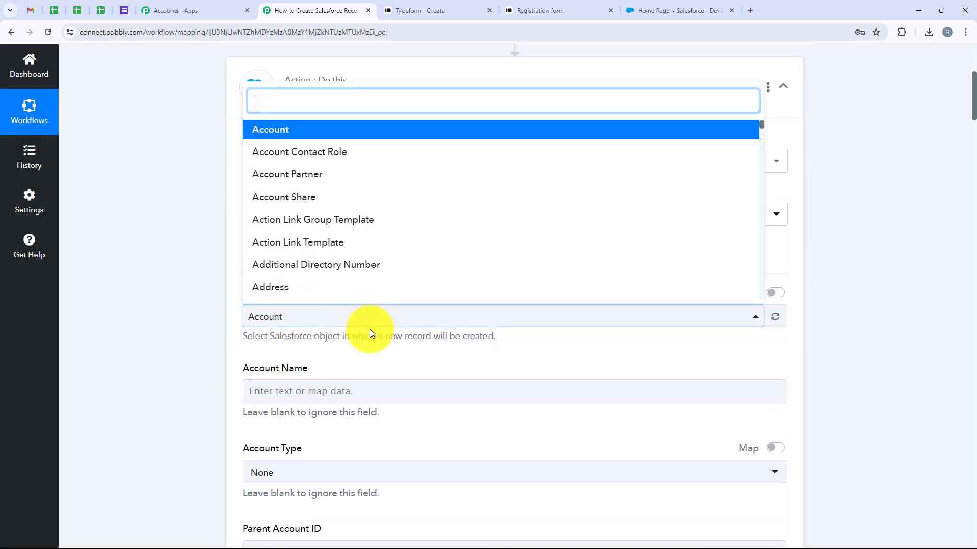
{"action": "type", "text": "Lead"}
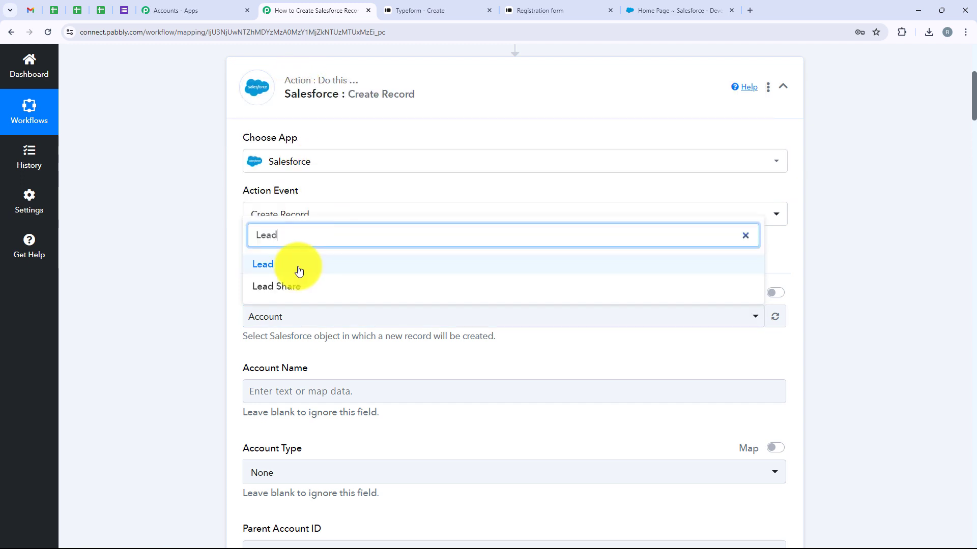
{"action": "left_click", "coordinate": [299, 265]}
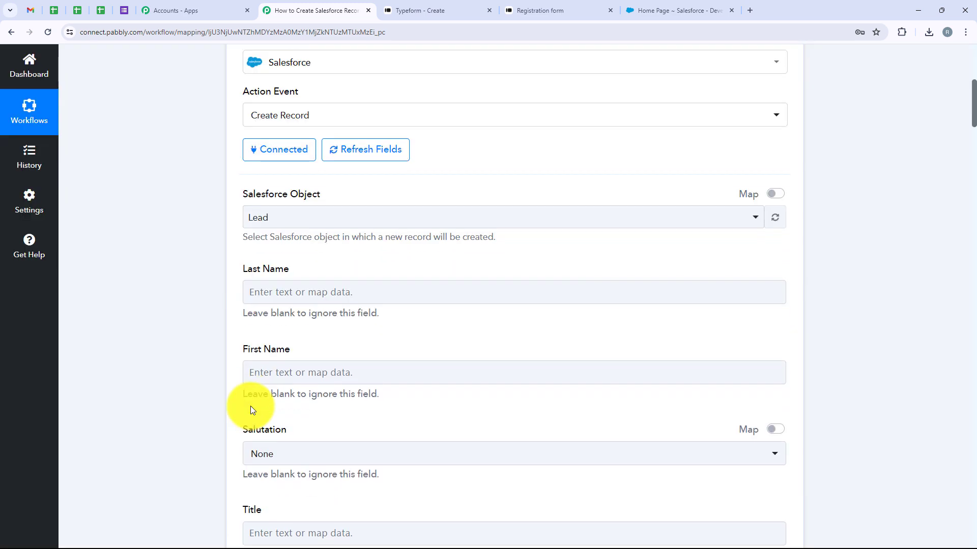
{"action": "scroll", "coordinate": [252, 305], "scroll_direction": "down", "scroll_amount": 1}
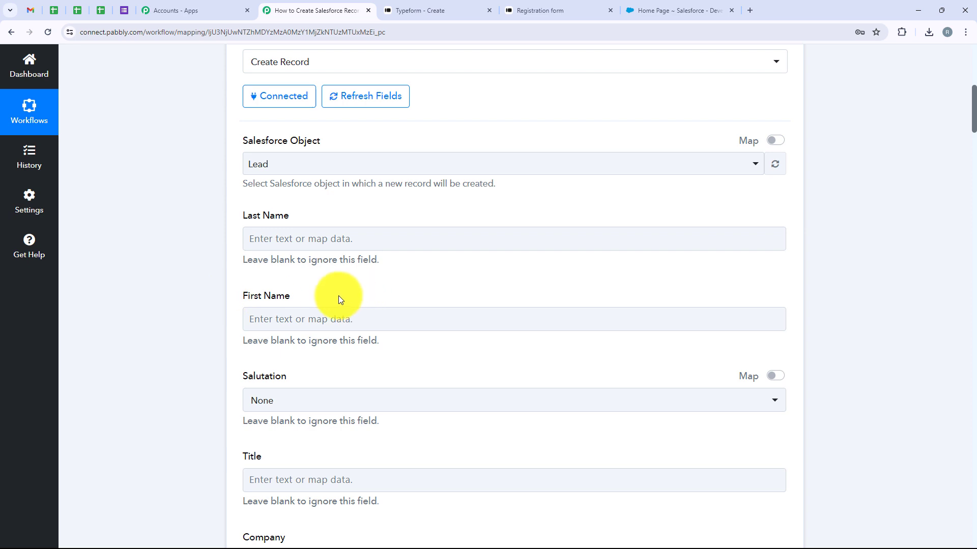
{"action": "left_click", "coordinate": [318, 246]}
Step: Map the Typeform Last Name answer into the Lead's Last Name field
{"action": "left_click", "coordinate": [318, 247]}
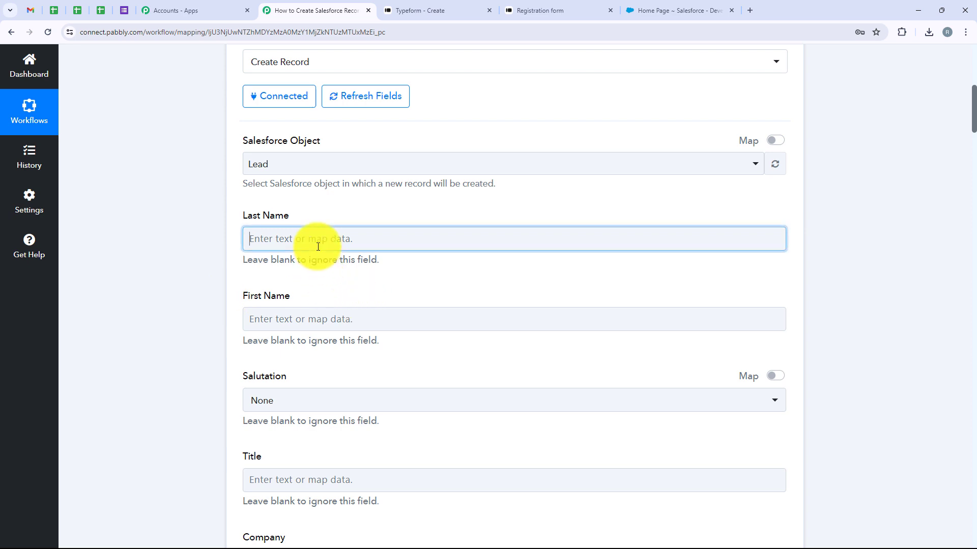
{"action": "left_click", "coordinate": [253, 265]}
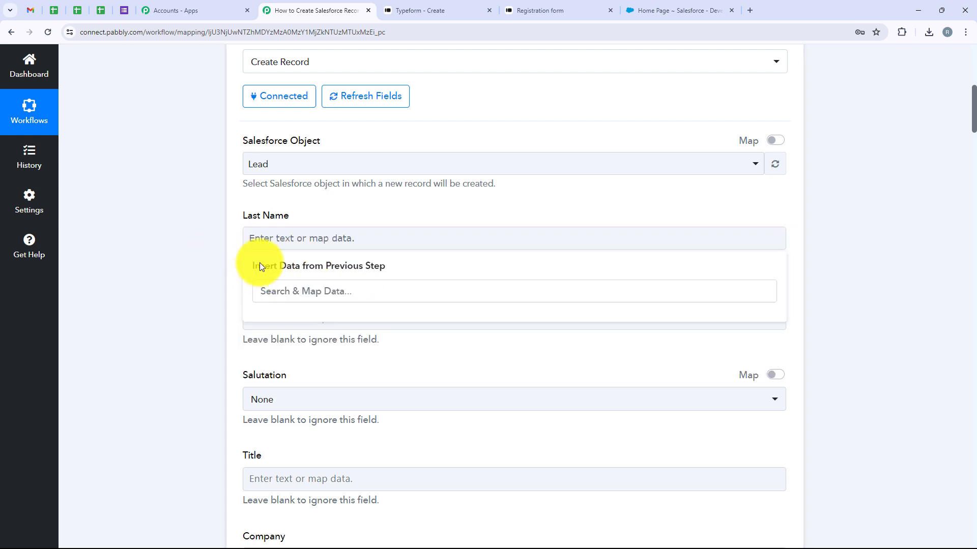
{"action": "left_click", "coordinate": [274, 238]}
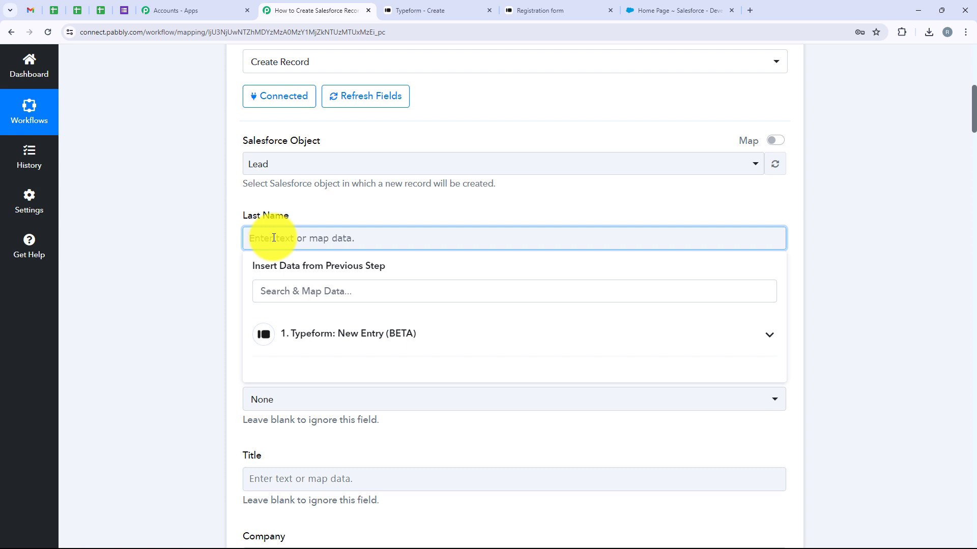
{"action": "left_click", "coordinate": [480, 335]}
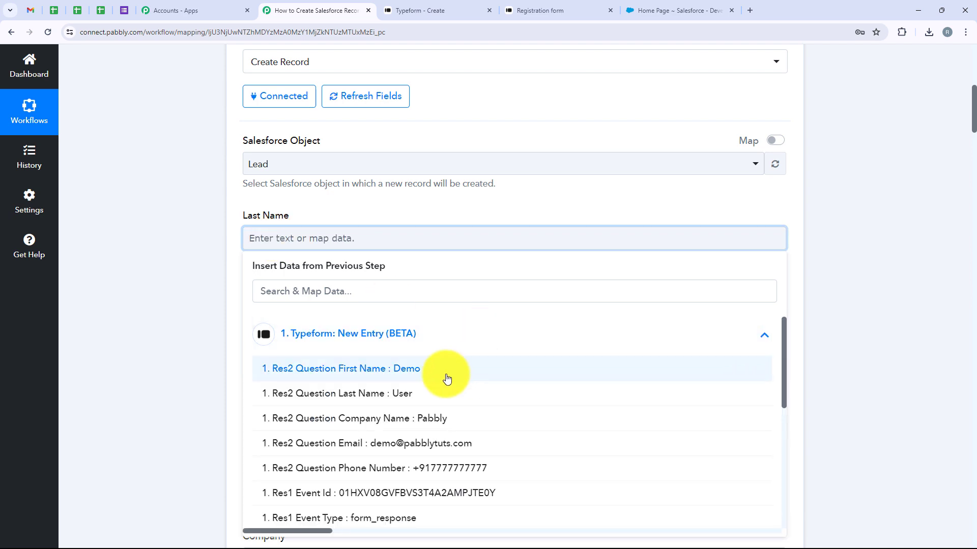
{"action": "left_click", "coordinate": [355, 288]}
{"action": "type", "text": "Last"}
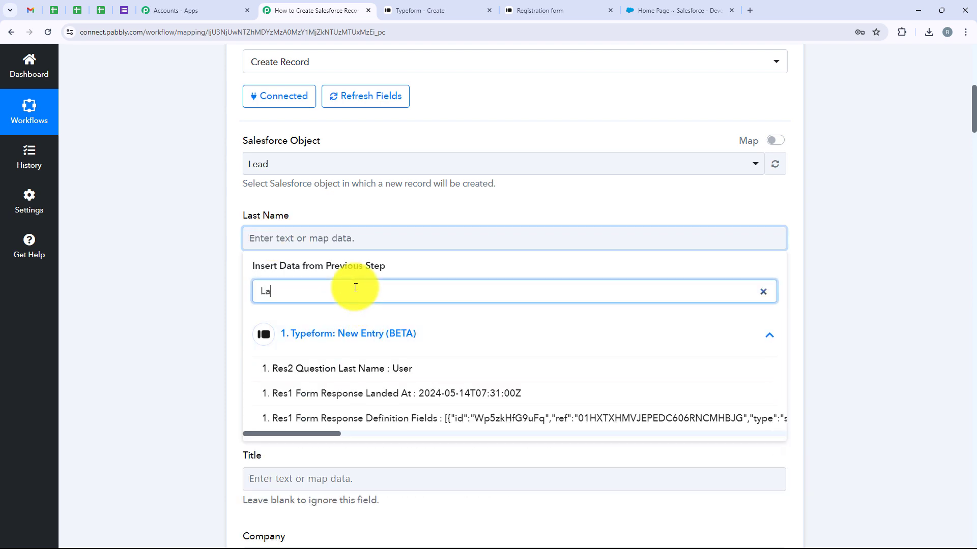
{"action": "left_click", "coordinate": [440, 368]}
Step: Map the Typeform First Name answer into the Lead's First Name field
{"action": "left_click", "coordinate": [249, 320]}
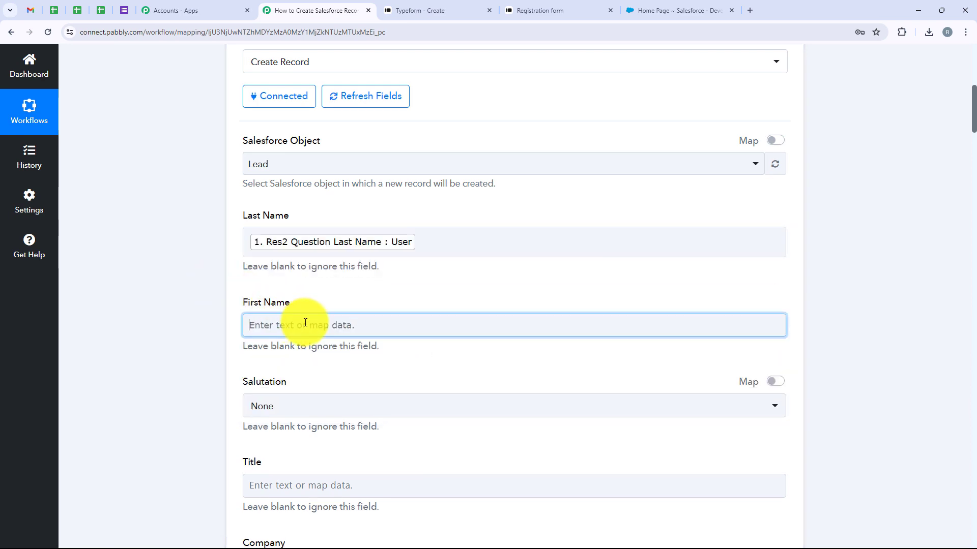
{"action": "scroll", "coordinate": [331, 320], "scroll_direction": "down", "scroll_amount": 3}
{"action": "left_click", "coordinate": [338, 168]}
{"action": "left_click", "coordinate": [305, 122]}
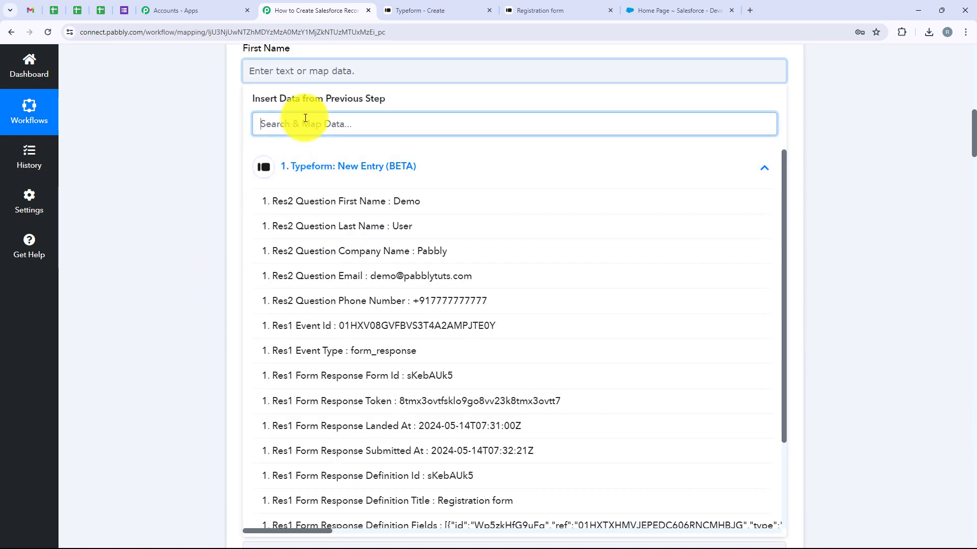
{"action": "type", "text": "First"}
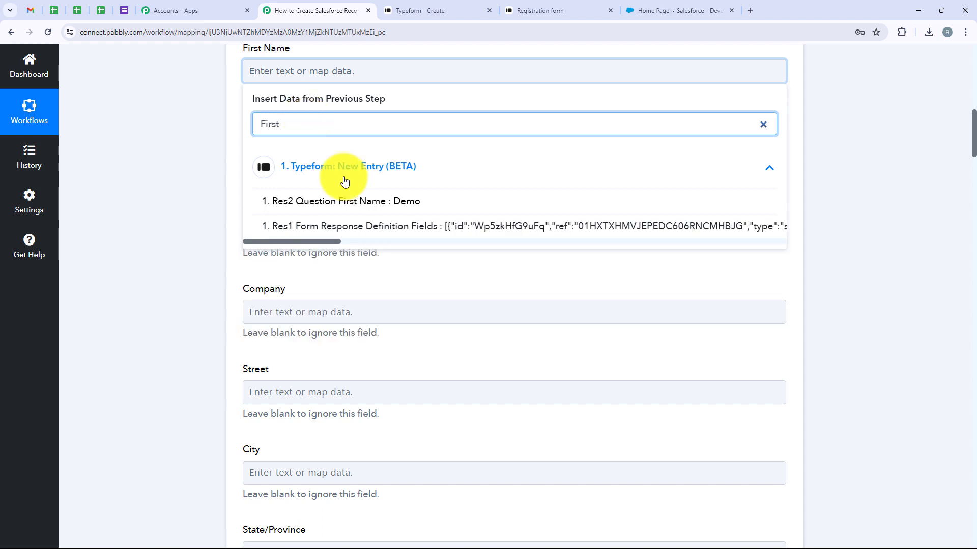
{"action": "left_click", "coordinate": [358, 206]}
{"action": "scroll", "coordinate": [214, 209], "scroll_direction": "up", "scroll_amount": 1}
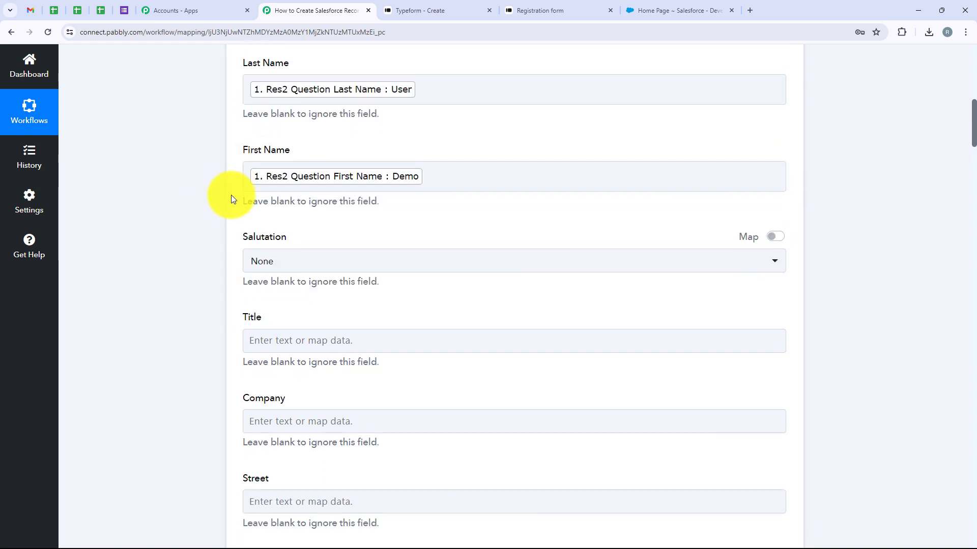
Step: Fill the Lead's Company field with the Company Name answer from Typeform: New Entry, found by searching 'com'
{"action": "scroll", "coordinate": [230, 194], "scroll_direction": "down", "scroll_amount": 1}
{"action": "scroll", "coordinate": [234, 204], "scroll_direction": "down", "scroll_amount": 2}
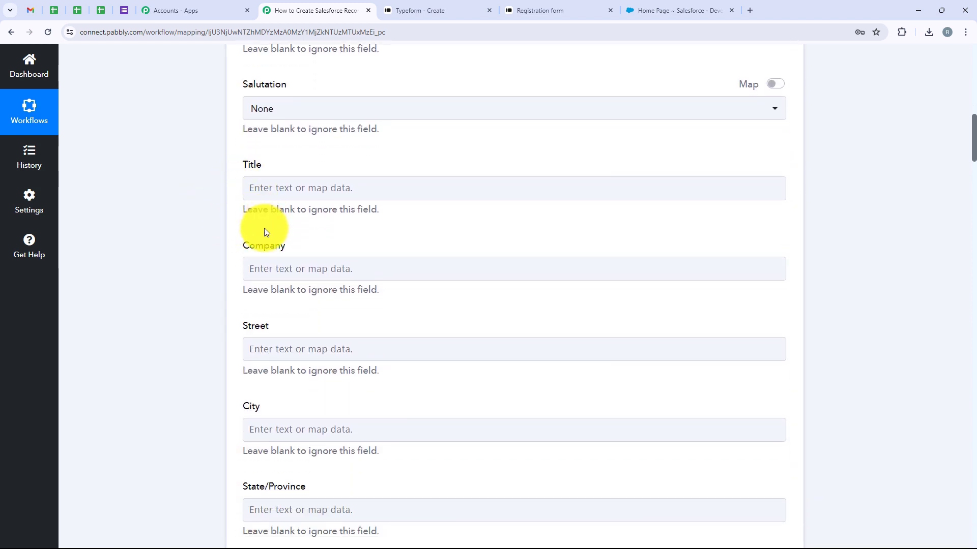
{"action": "scroll", "coordinate": [245, 220], "scroll_direction": "up", "scroll_amount": 7}
{"action": "scroll", "coordinate": [244, 222], "scroll_direction": "down", "scroll_amount": 6}
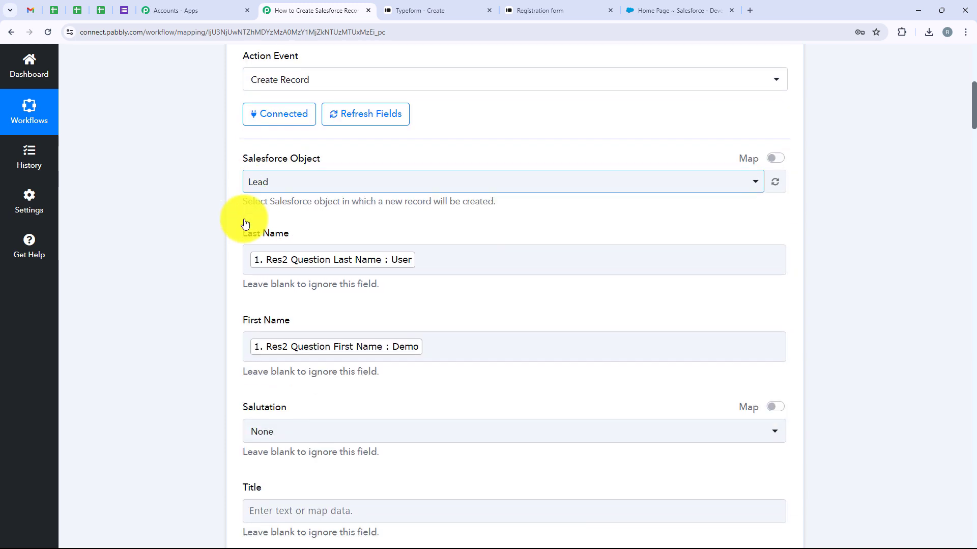
{"action": "scroll", "coordinate": [245, 222], "scroll_direction": "down", "scroll_amount": 1}
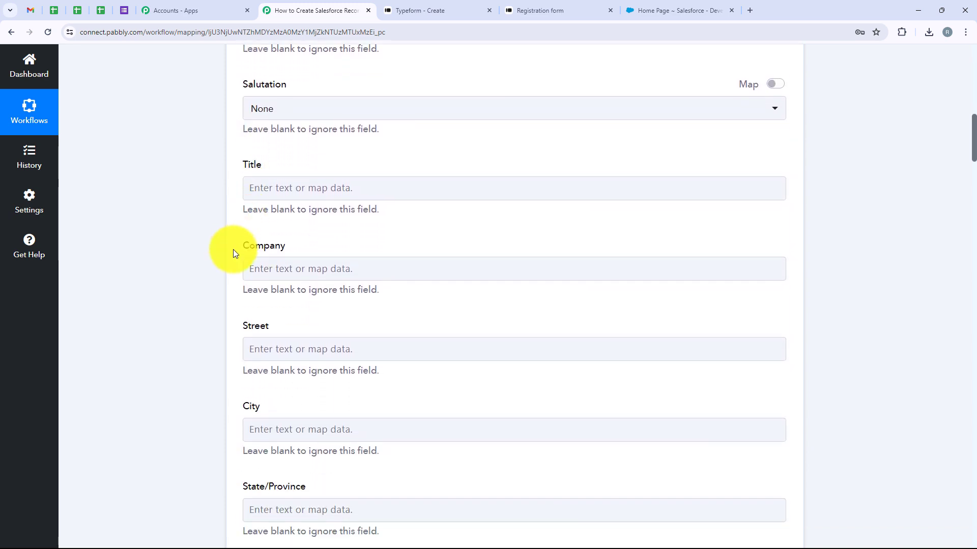
{"action": "left_click_drag", "start_coordinate": [259, 249], "coordinate": [291, 254]}
{"action": "left_click", "coordinate": [291, 266]}
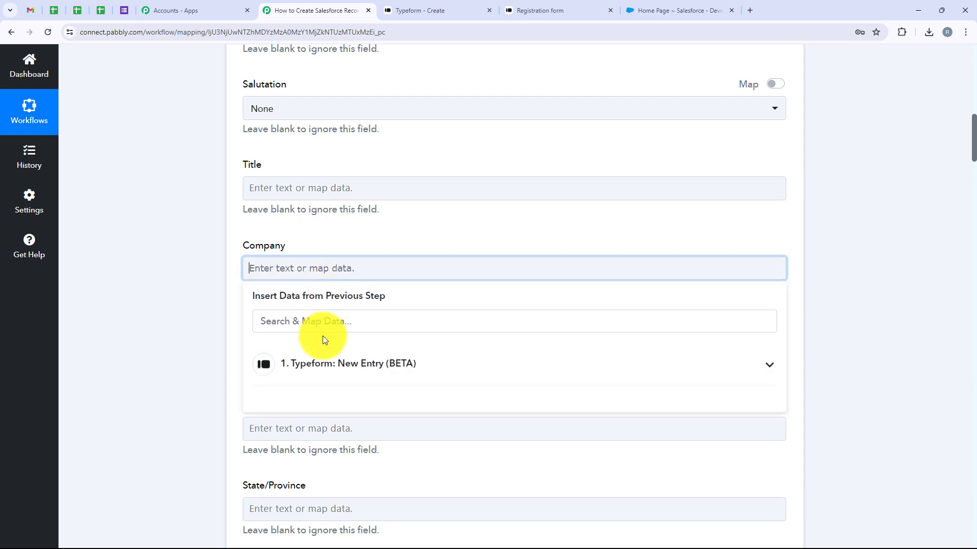
{"action": "left_click", "coordinate": [281, 277]}
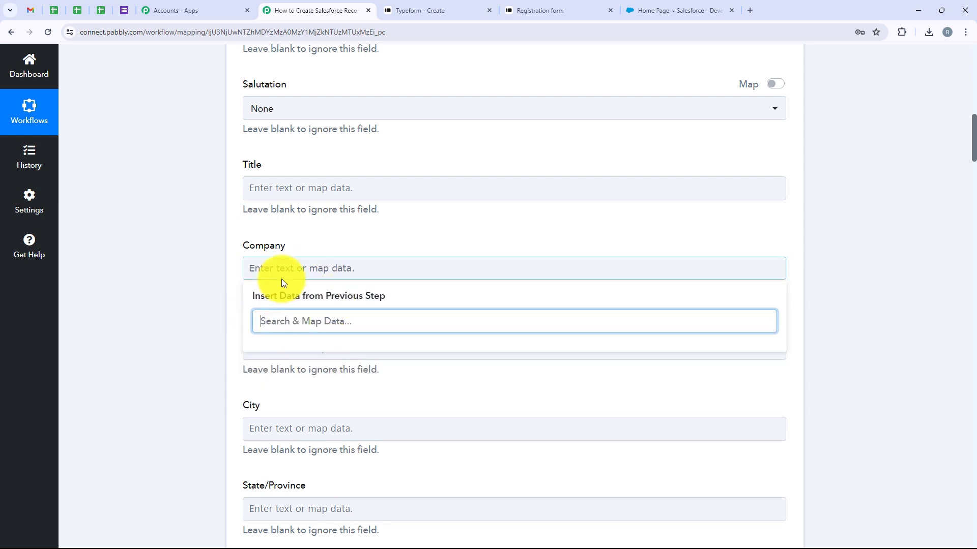
{"action": "left_click", "coordinate": [305, 361]}
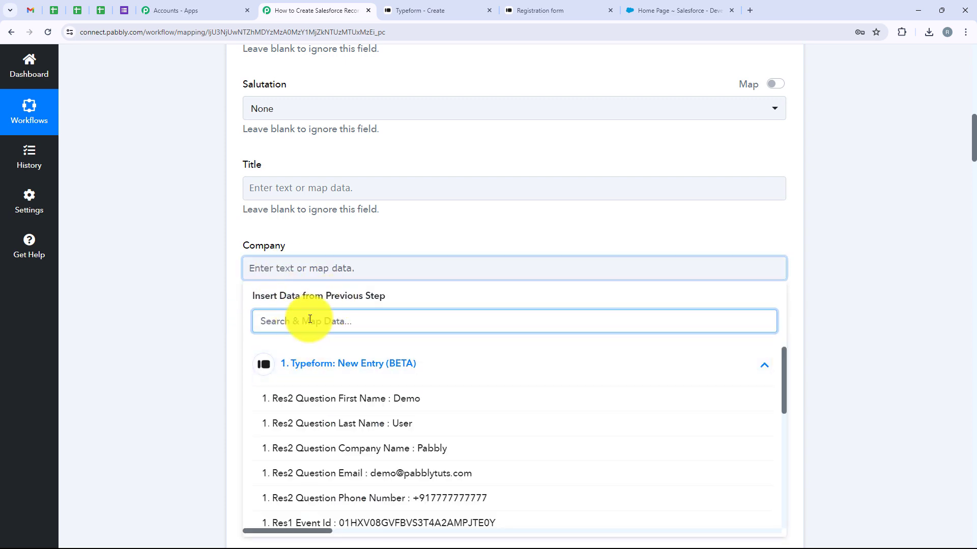
{"action": "type", "text": "com"}
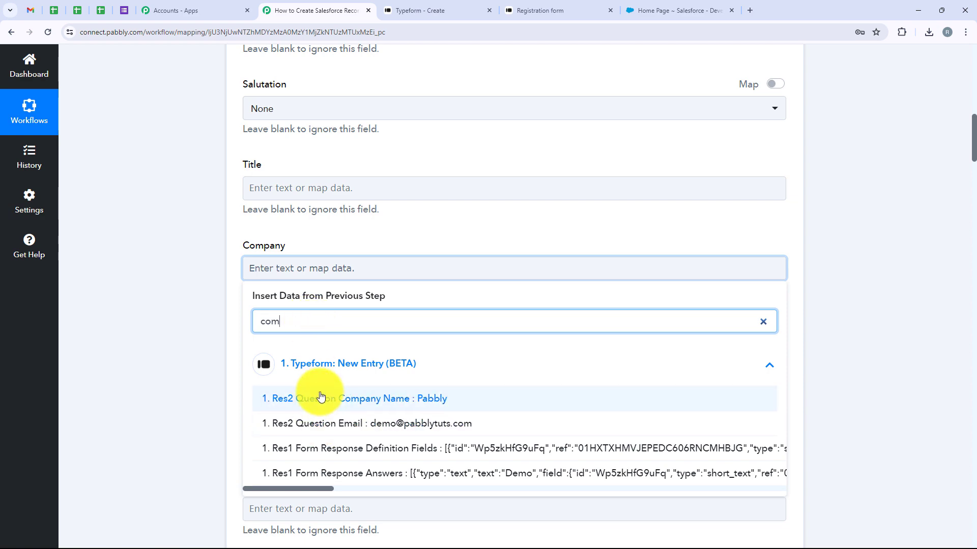
{"action": "left_click", "coordinate": [321, 398]}
{"action": "left_click", "coordinate": [218, 208]}
{"action": "scroll", "coordinate": [219, 209], "scroll_direction": "down", "scroll_amount": 2}
{"action": "scroll", "coordinate": [218, 209], "scroll_direction": "up", "scroll_amount": 1}
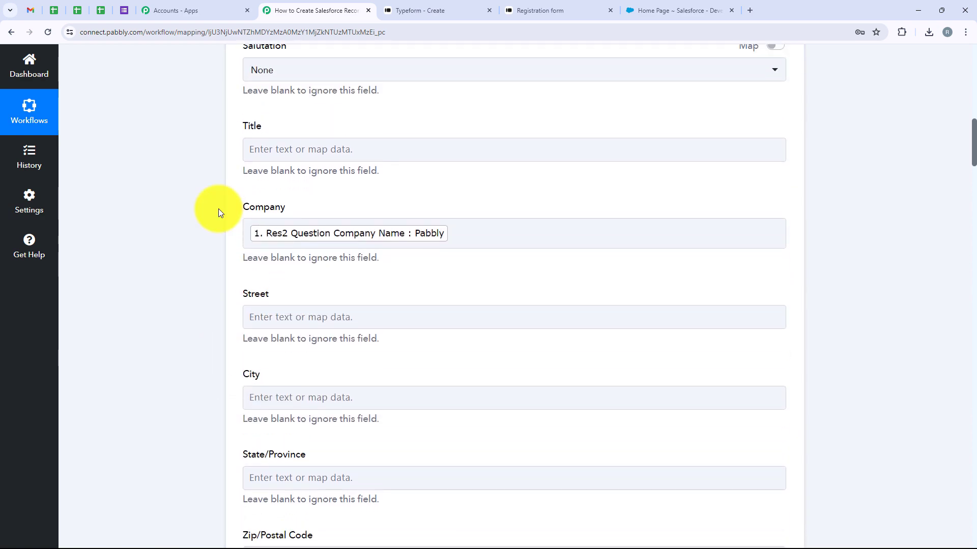
{"action": "scroll", "coordinate": [218, 209], "scroll_direction": "down", "scroll_amount": 10}
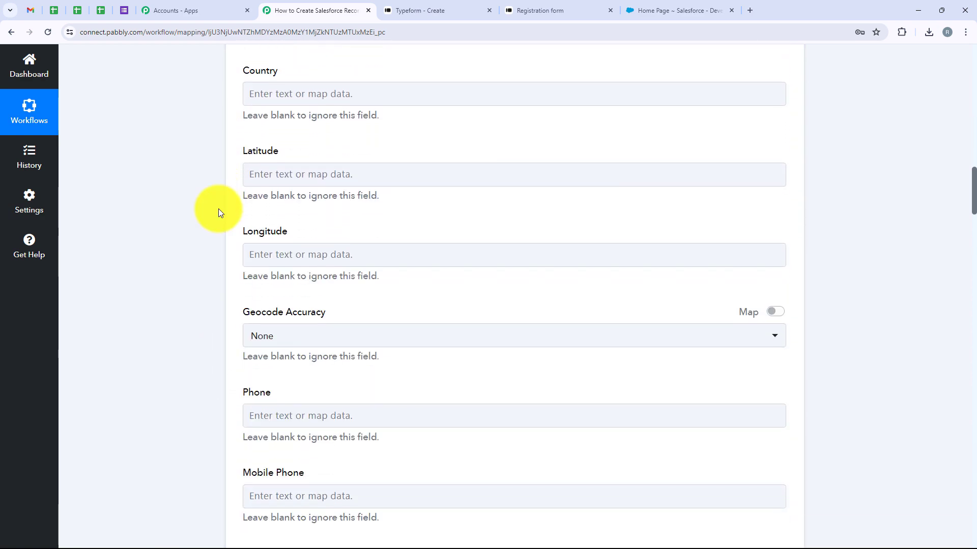
{"action": "scroll", "coordinate": [218, 209], "scroll_direction": "down", "scroll_amount": 4}
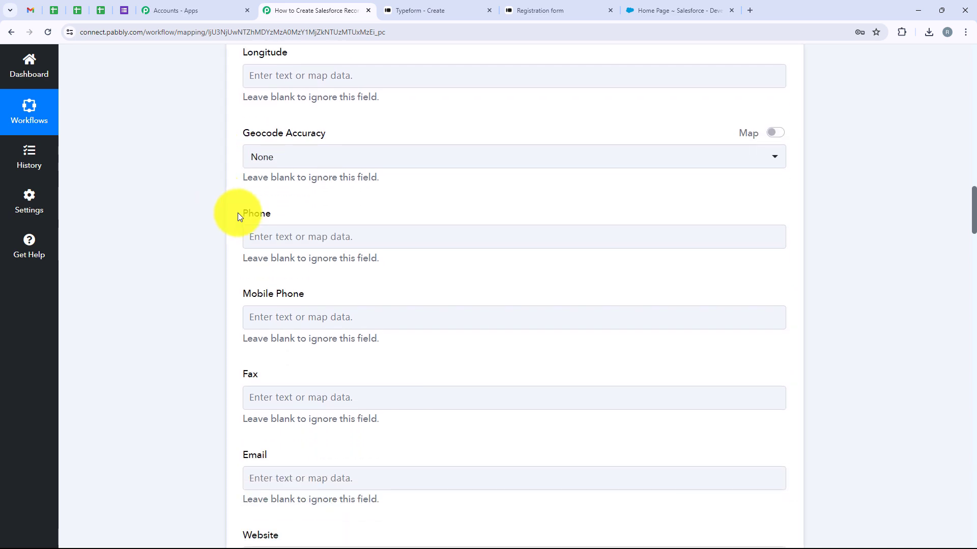
Step: Map the Typeform Phone Number answer into the Lead's Phone field
{"action": "left_click", "coordinate": [285, 236]}
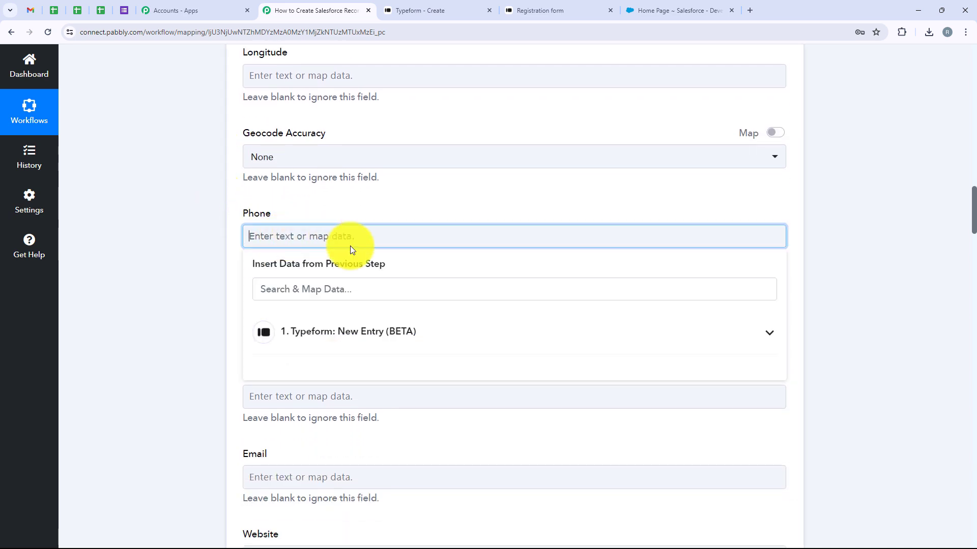
{"action": "left_click", "coordinate": [359, 331]}
{"action": "left_click", "coordinate": [329, 288]}
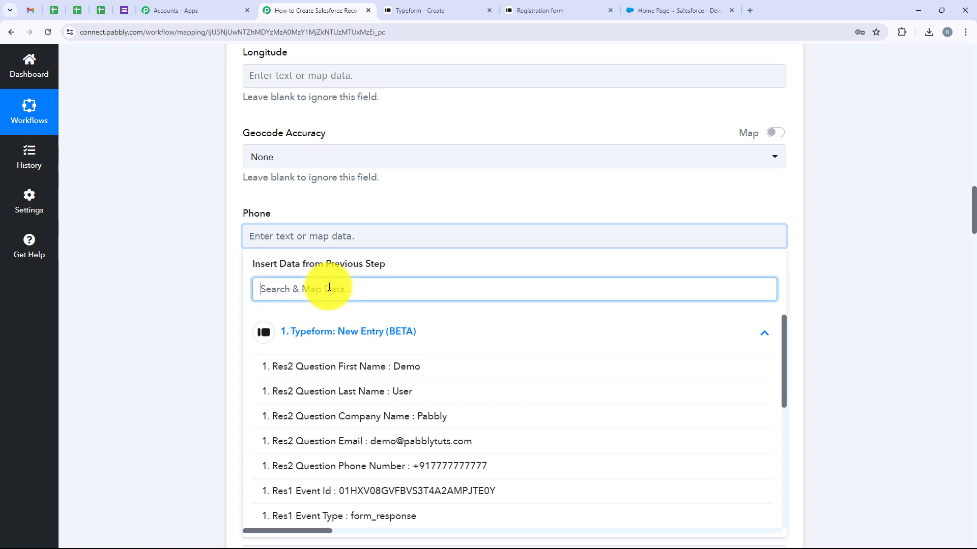
{"action": "type", "text": "Ph"}
{"action": "left_click", "coordinate": [366, 298]}
Step: Scroll to the bottom of the Salesforce mapping form to reach Save & Send Test Request
{"action": "scroll", "coordinate": [209, 306], "scroll_direction": "down", "scroll_amount": 8}
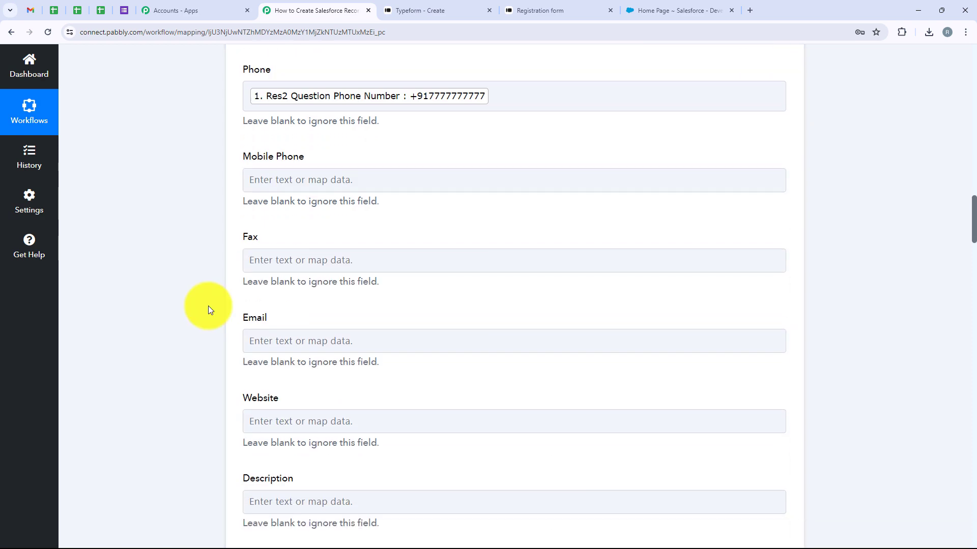
{"action": "scroll", "coordinate": [209, 306], "scroll_direction": "up", "scroll_amount": 2}
{"action": "scroll", "coordinate": [208, 307], "scroll_direction": "down", "scroll_amount": 20}
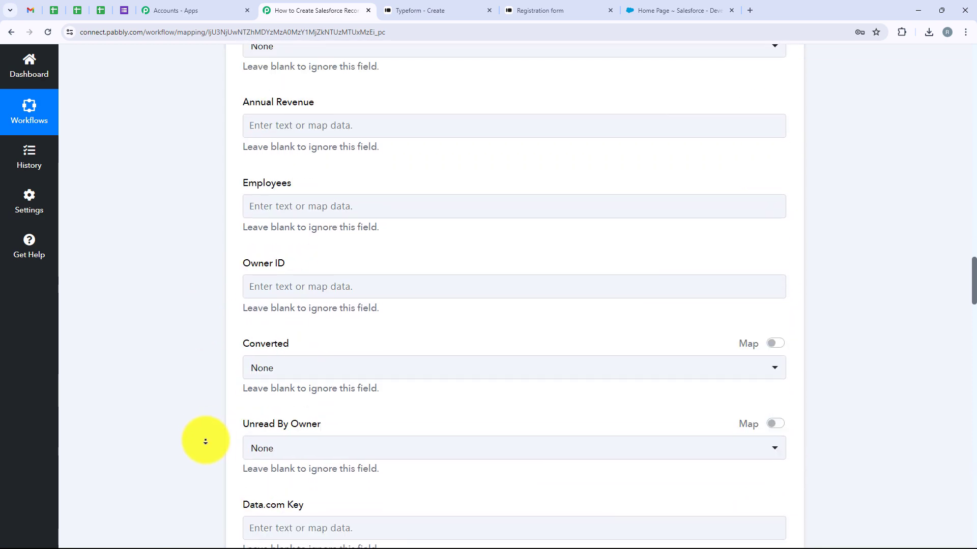
{"action": "scroll", "coordinate": [208, 452], "scroll_direction": "down", "scroll_amount": 15}
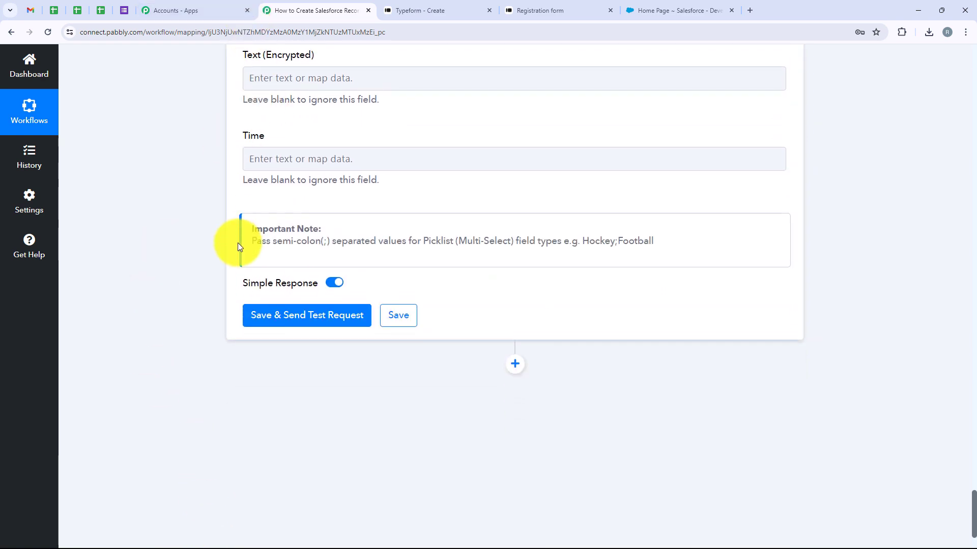
{"action": "scroll", "coordinate": [237, 246], "scroll_direction": "down", "scroll_amount": 1}
{"action": "scroll", "coordinate": [237, 243], "scroll_direction": "up", "scroll_amount": 7}
{"action": "scroll", "coordinate": [237, 243], "scroll_direction": "down", "scroll_amount": 3}
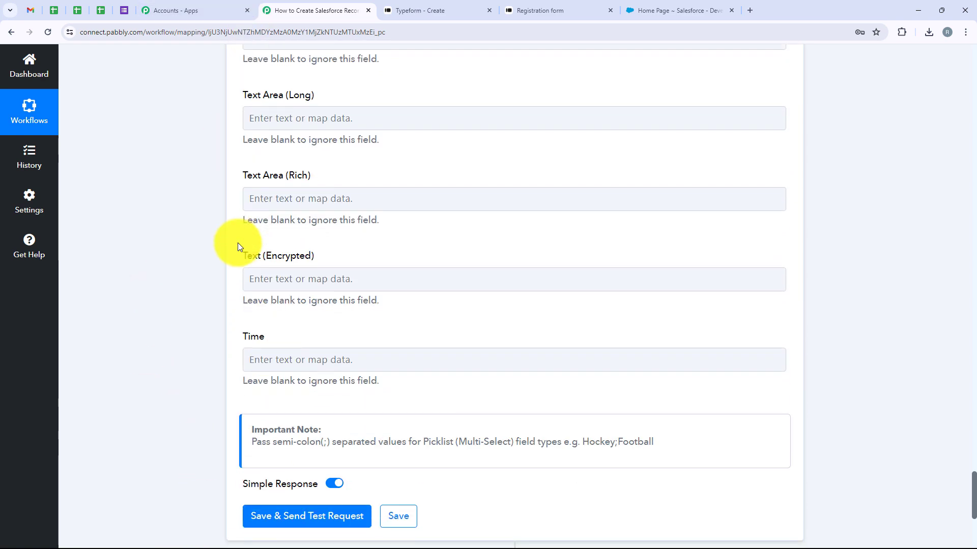
{"action": "scroll", "coordinate": [237, 247], "scroll_direction": "up", "scroll_amount": 6}
{"action": "scroll", "coordinate": [237, 247], "scroll_direction": "down", "scroll_amount": 6}
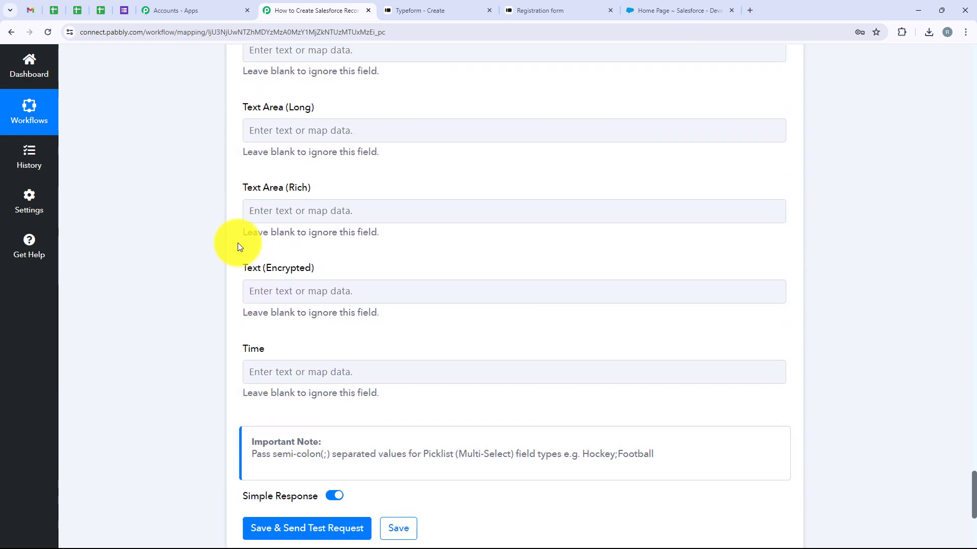
{"action": "scroll", "coordinate": [237, 247], "scroll_direction": "up", "scroll_amount": 4}
{"action": "scroll", "coordinate": [237, 246], "scroll_direction": "up", "scroll_amount": 2}
{"action": "scroll", "coordinate": [237, 247], "scroll_direction": "down", "scroll_amount": 6}
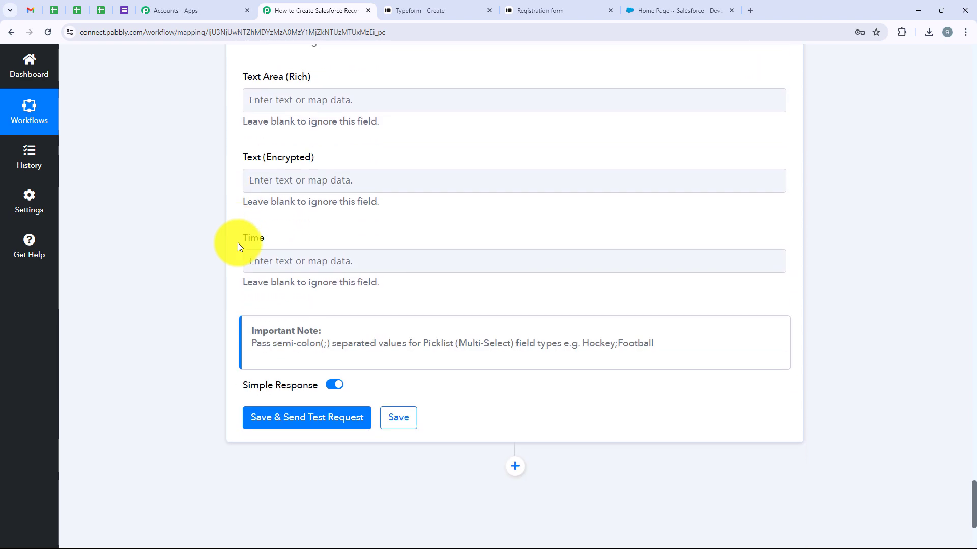
{"action": "scroll", "coordinate": [237, 247], "scroll_direction": "down", "scroll_amount": 2}
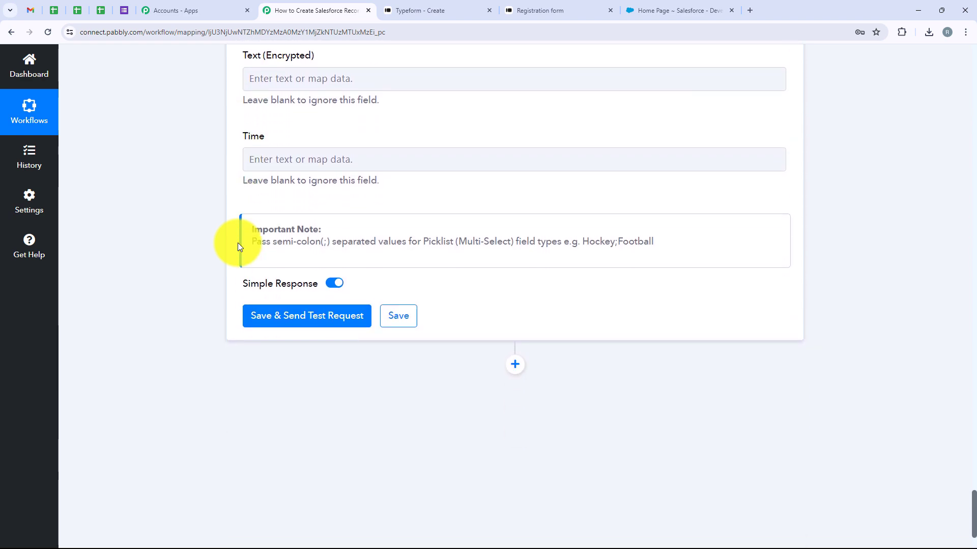
Step: Save the mapping and send a test request, getting back a record Id and Success 1
{"action": "left_click", "coordinate": [311, 318]}
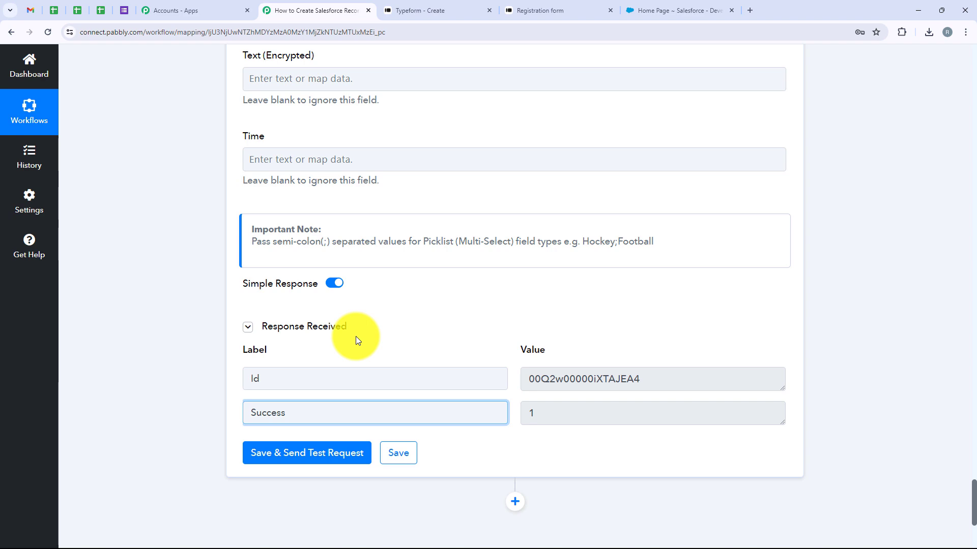
Step: In Salesforce Leads, open 'User, Demo' and verify company Pabbly and the phone number
{"action": "left_click", "coordinate": [699, 7]}
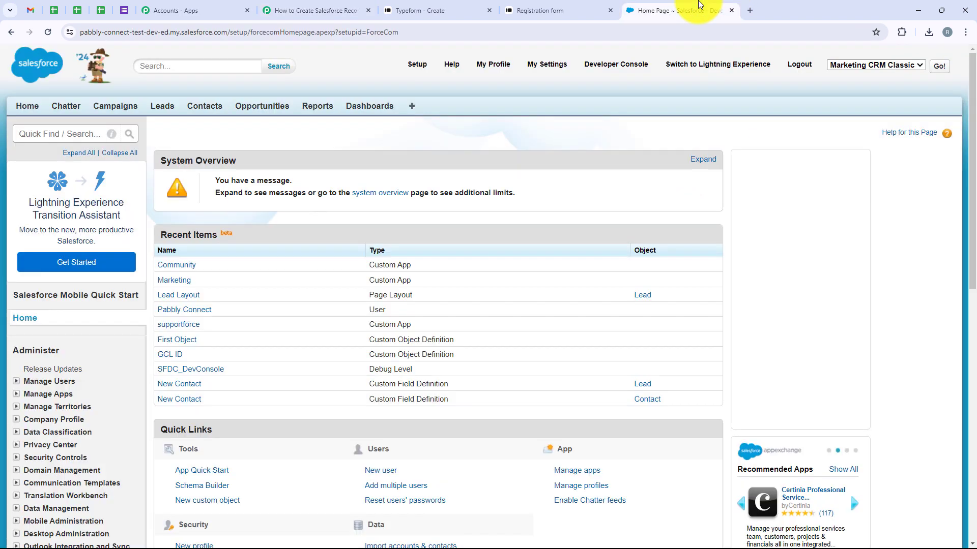
{"action": "left_click", "coordinate": [166, 108]}
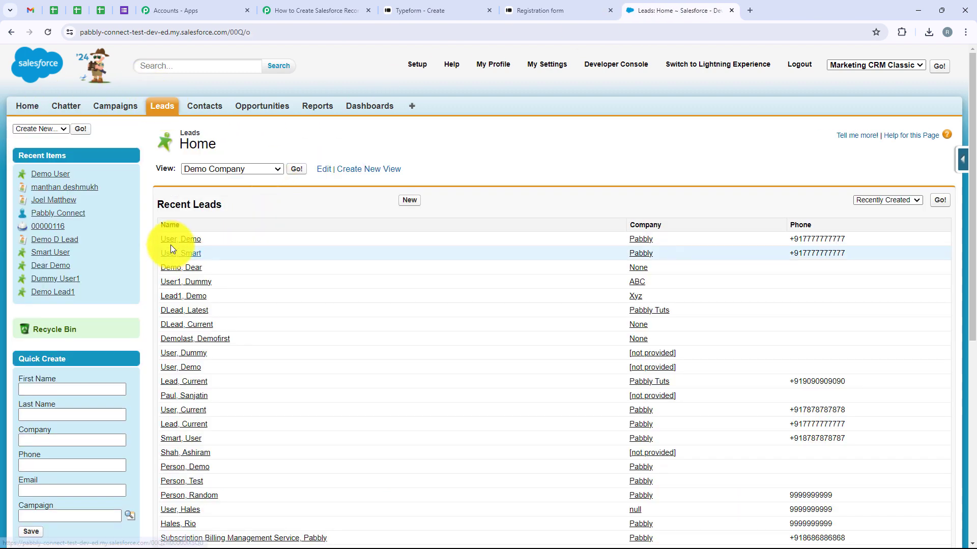
{"action": "left_click", "coordinate": [174, 242]}
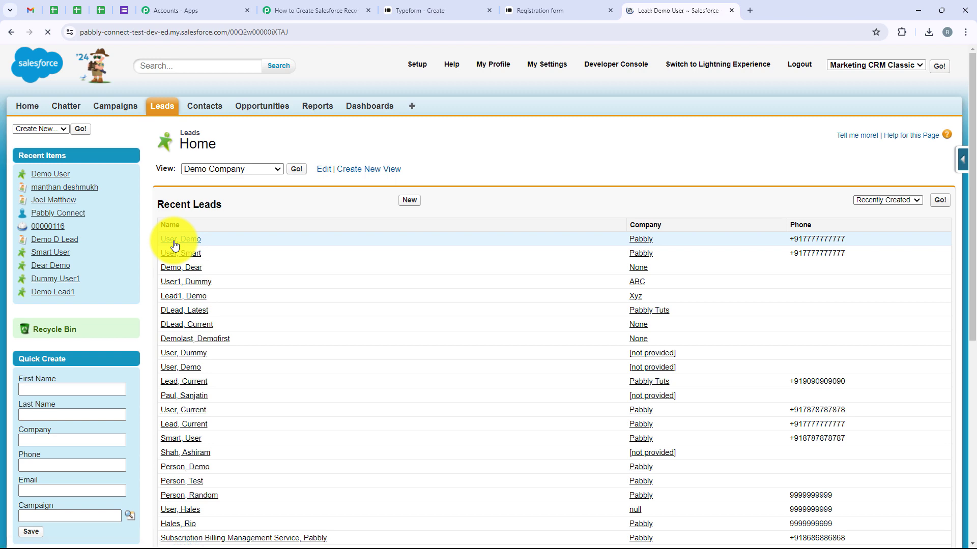
{"action": "scroll", "coordinate": [308, 318], "scroll_direction": "down", "scroll_amount": 2}
{"action": "left_click_drag", "start_coordinate": [348, 244], "coordinate": [283, 264]}
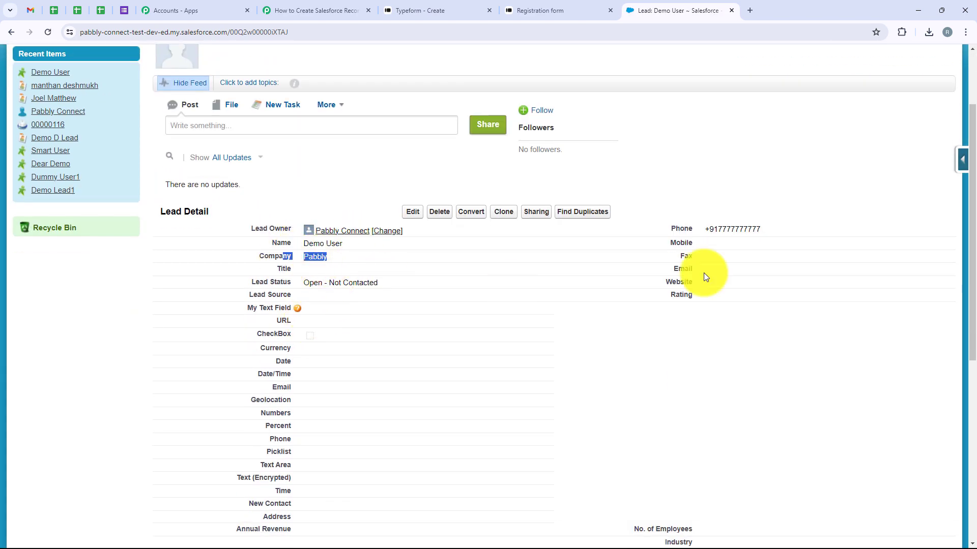
{"action": "left_click_drag", "start_coordinate": [783, 233], "coordinate": [702, 235]}
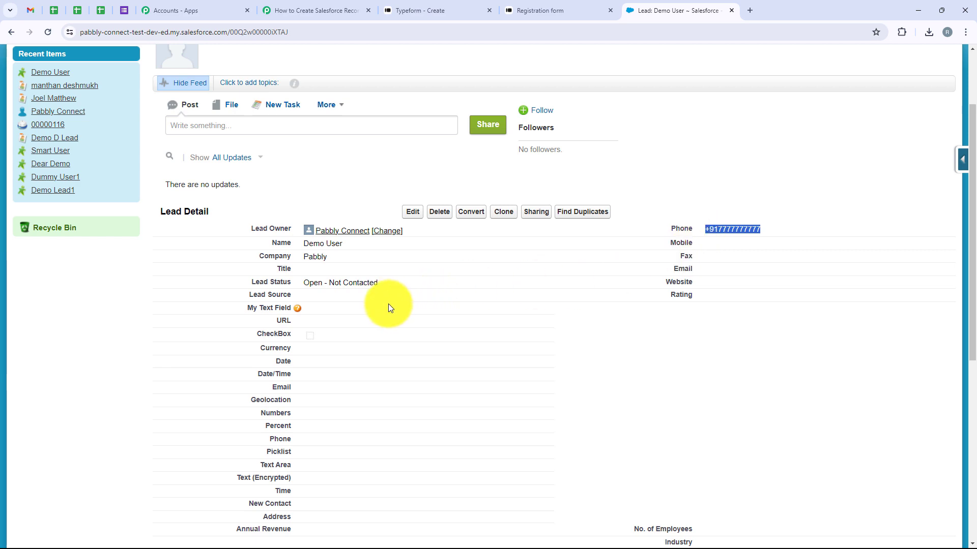
Step: Back in the Pabbly workflow, collapse the Salesforce action so trigger and action both show
{"action": "left_click", "coordinate": [313, 11]}
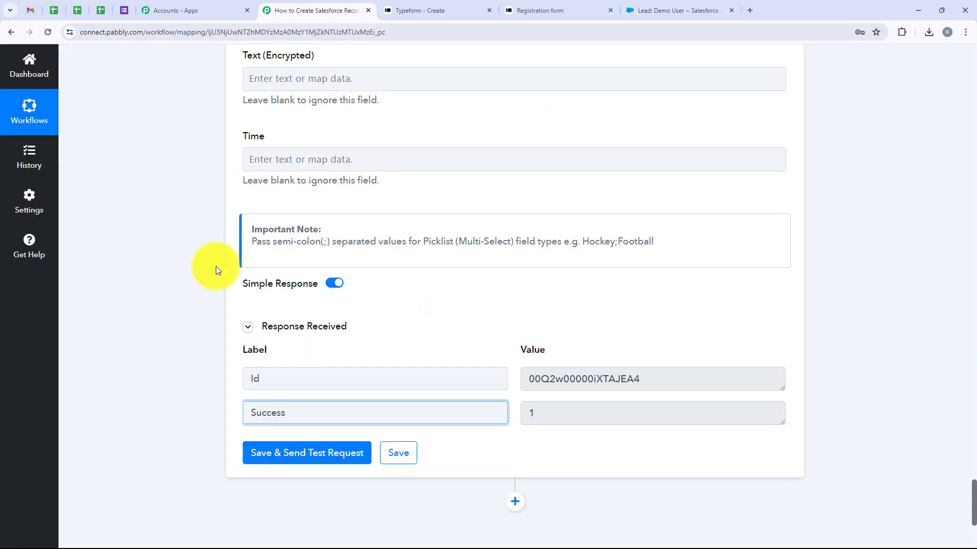
{"action": "middle_click", "coordinate": [184, 276]}
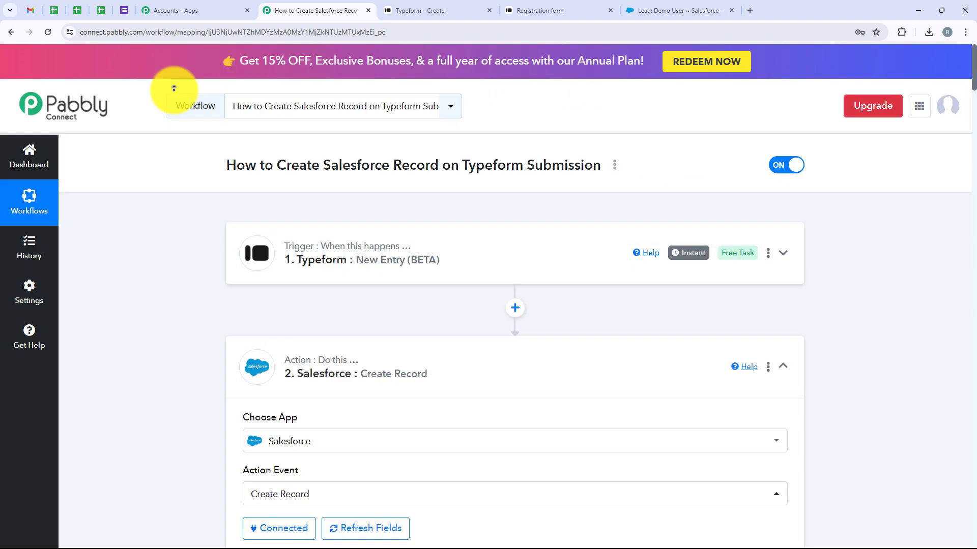
{"action": "left_click", "coordinate": [464, 360]}
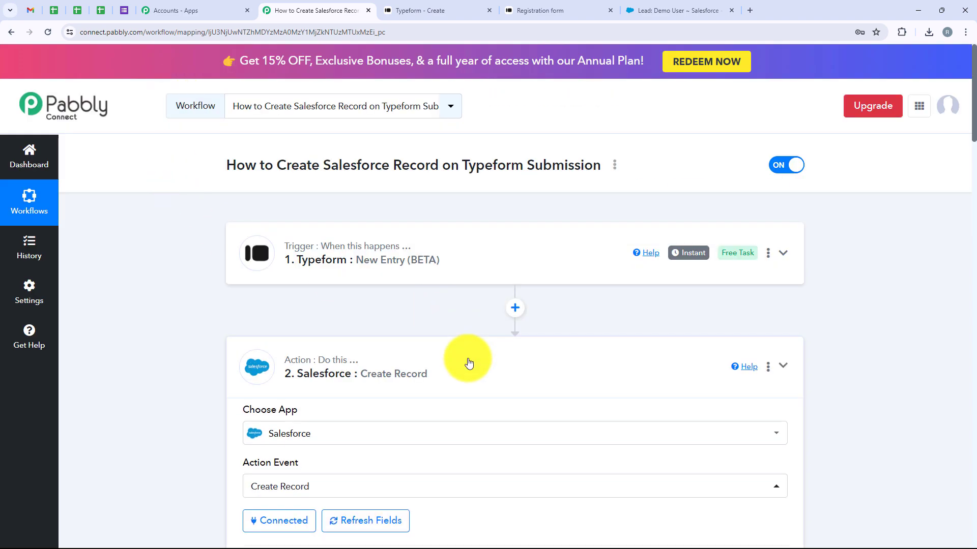
{"action": "left_click", "coordinate": [555, 7]}
Step: Reload the Registration form and enter Test User, company 'Pabbly Connect' and the test email
{"action": "left_click", "coordinate": [49, 36]}
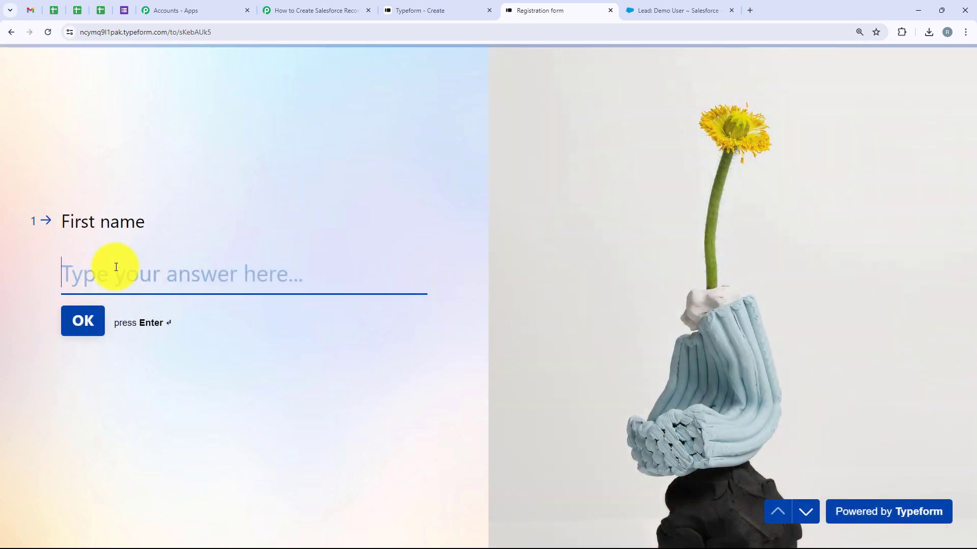
{"action": "type", "text": "Test"}
{"action": "key", "text": "Return"}
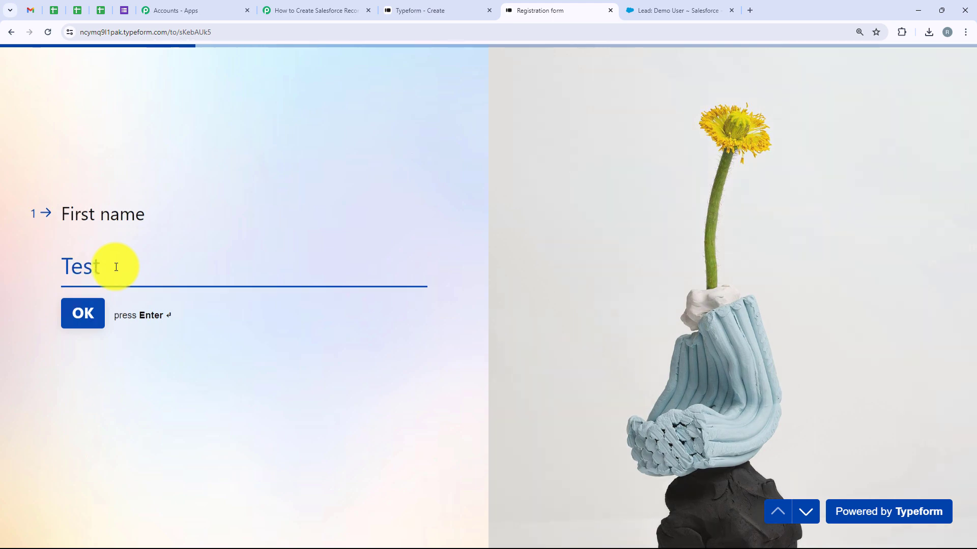
{"action": "type", "text": "User"}
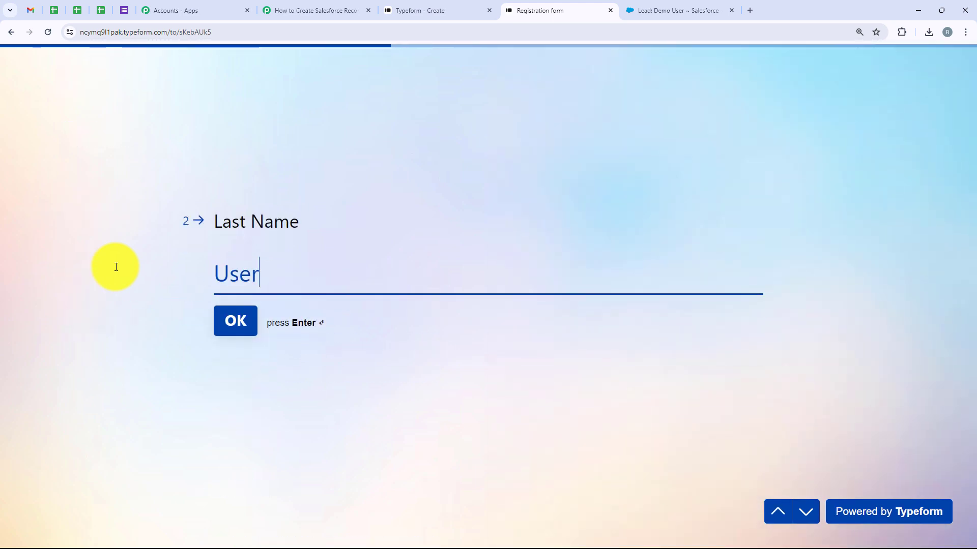
{"action": "key", "text": "Return"}
{"action": "type", "text": "Pabb"}
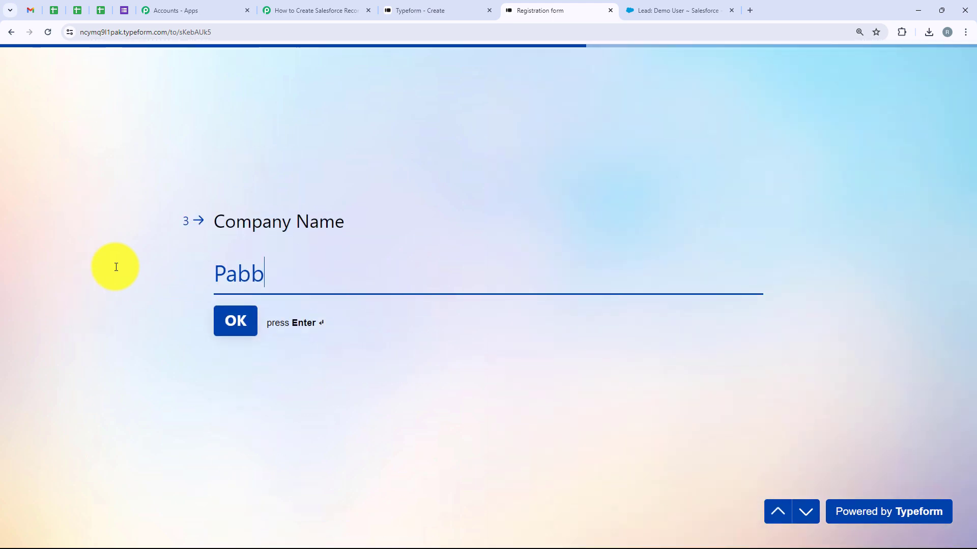
{"action": "type", "text": "ly Connect"}
{"action": "key", "text": "Return"}
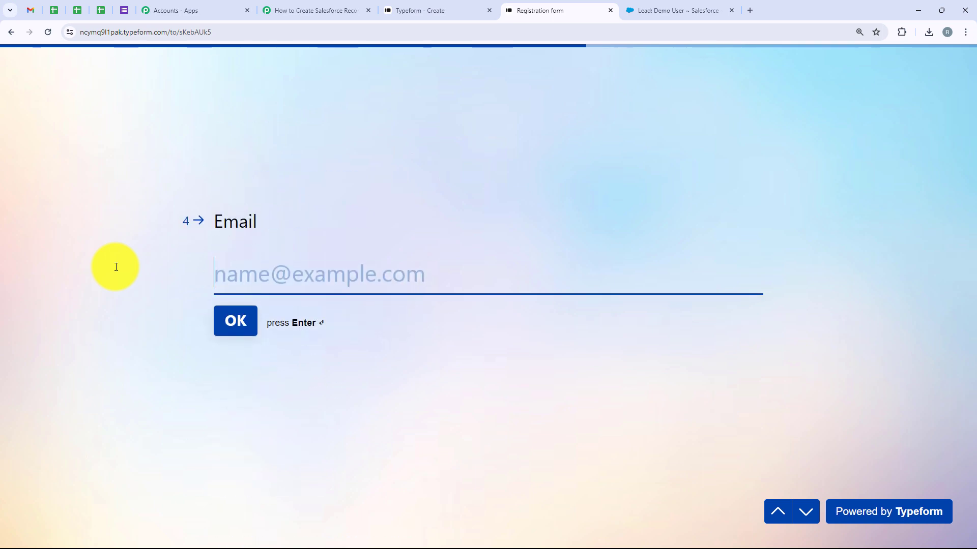
{"action": "key", "text": "ctrl+v"}
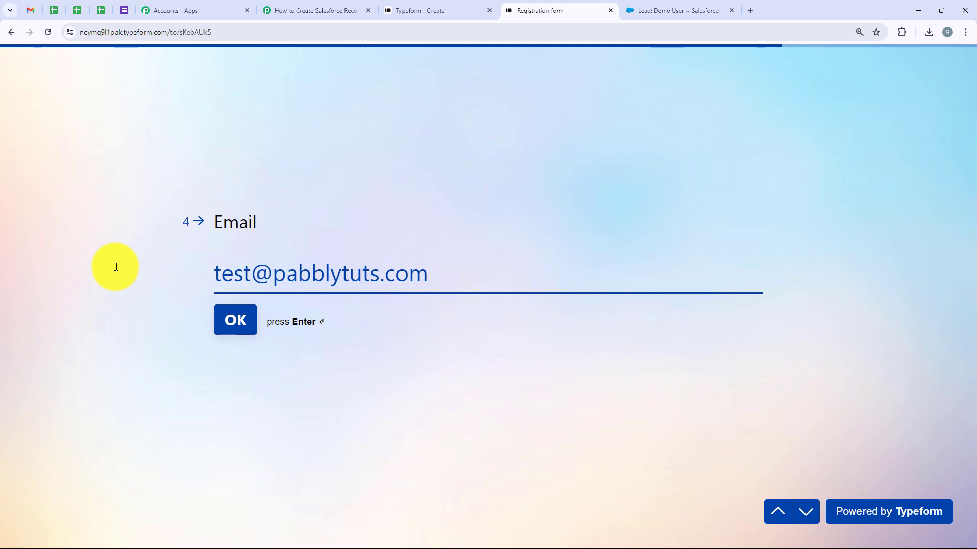
{"action": "key", "text": "Return"}
Step: Choose India as the phone country, enter the phone number and submit the form
{"action": "left_click", "coordinate": [251, 260]}
{"action": "type", "text": "India"}
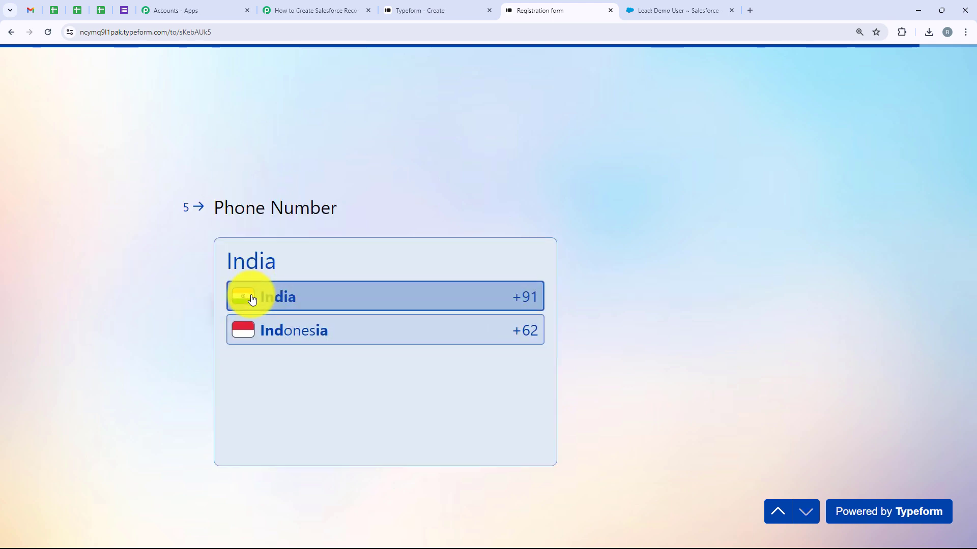
{"action": "left_click", "coordinate": [251, 299]}
{"action": "type", "text": "88888 88888"}
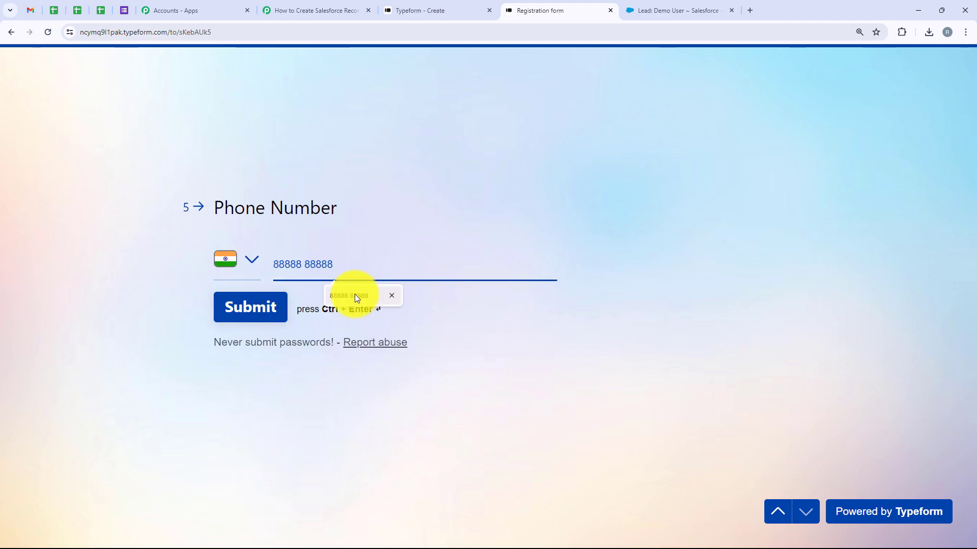
{"action": "left_click", "coordinate": [355, 295]}
{"action": "left_click", "coordinate": [267, 314]}
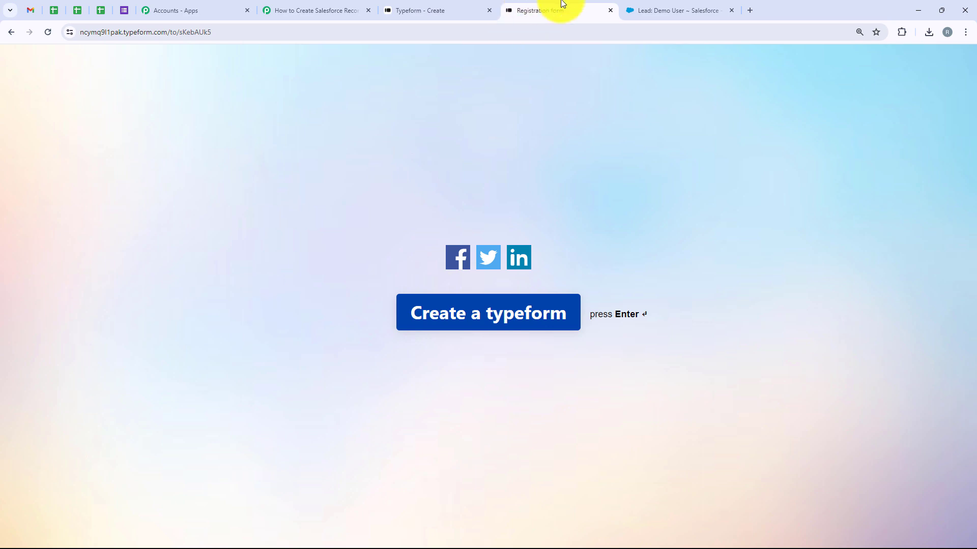
{"action": "left_click", "coordinate": [656, 11]}
Step: Open the new 'User, Test' lead and confirm company Pabbly Connect and the submitted phone number
{"action": "left_click", "coordinate": [7, 33]}
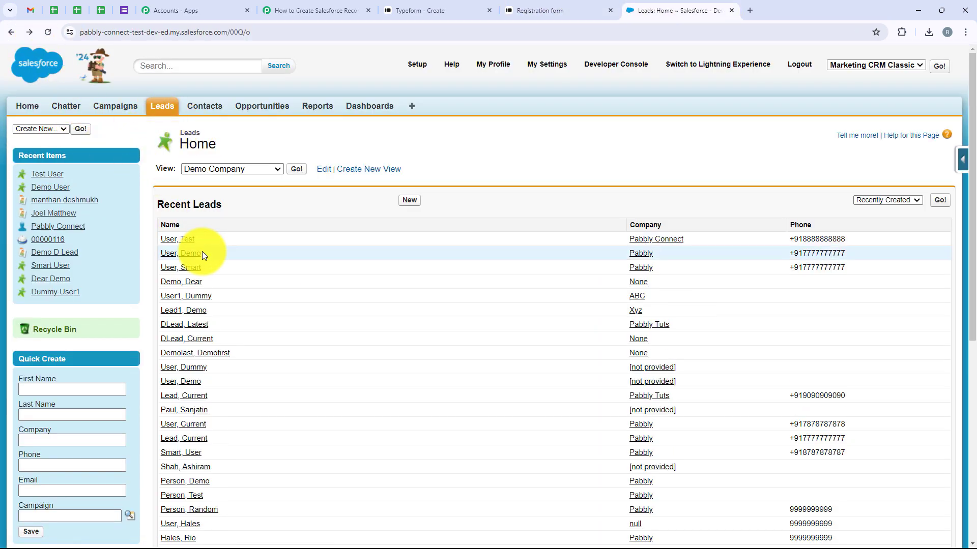
{"action": "left_click", "coordinate": [182, 240]}
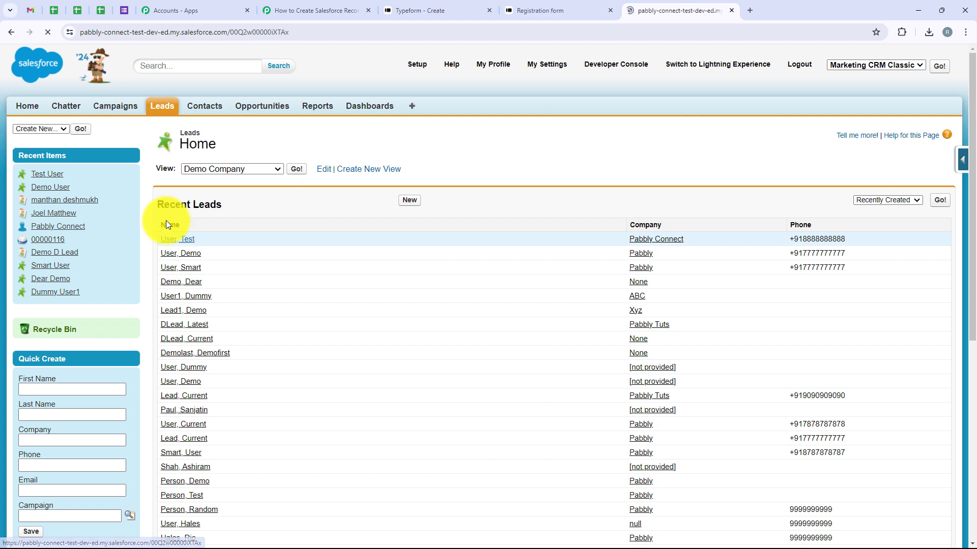
{"action": "scroll", "coordinate": [326, 324], "scroll_direction": "down", "scroll_amount": 1}
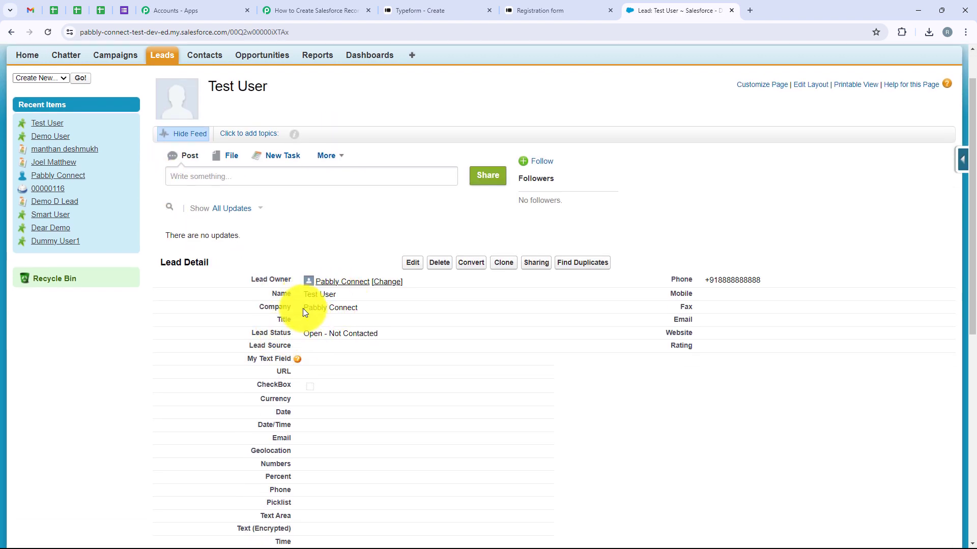
{"action": "left_click_drag", "start_coordinate": [304, 308], "coordinate": [375, 313]}
{"action": "left_click_drag", "start_coordinate": [788, 280], "coordinate": [689, 285]}
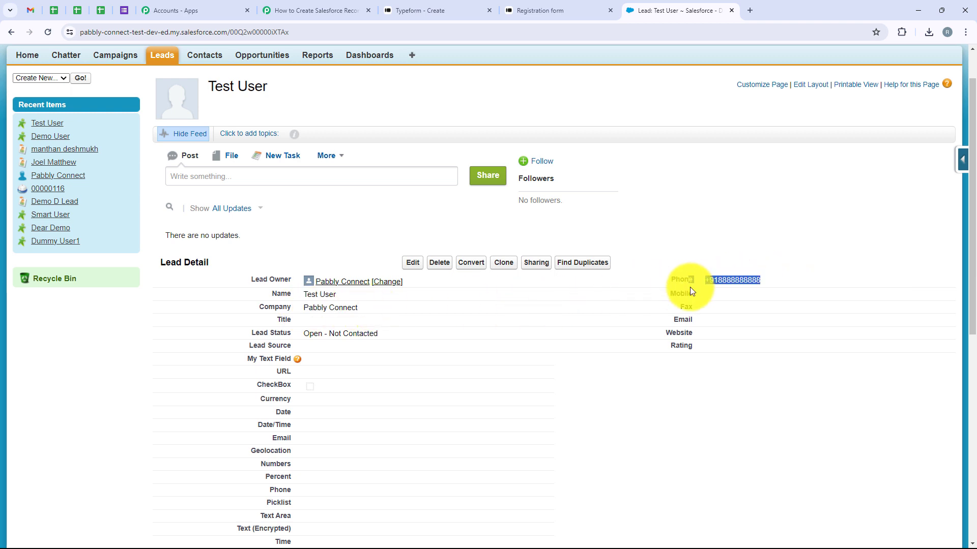
{"action": "left_click", "coordinate": [324, 7]}
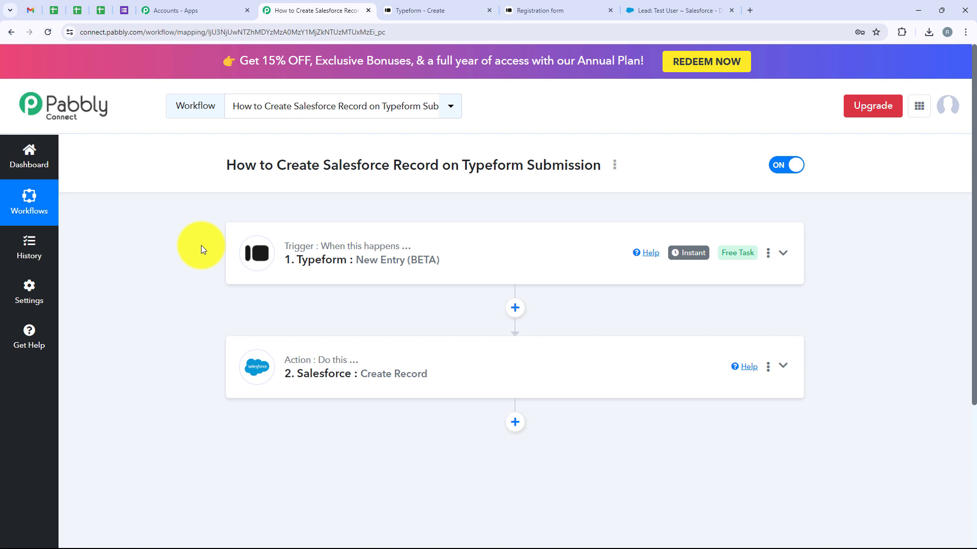
{"action": "left_click", "coordinate": [676, 10]}
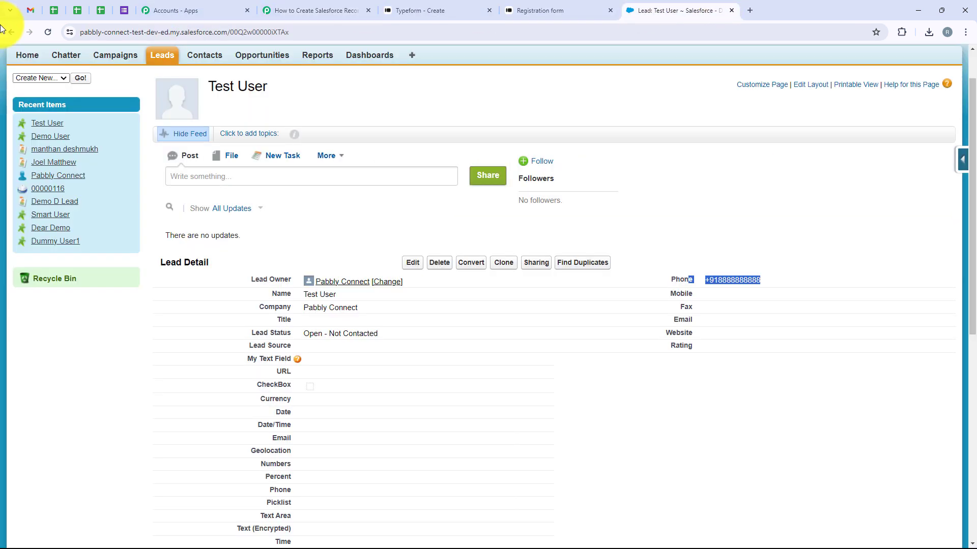
{"action": "left_click", "coordinate": [159, 60]}
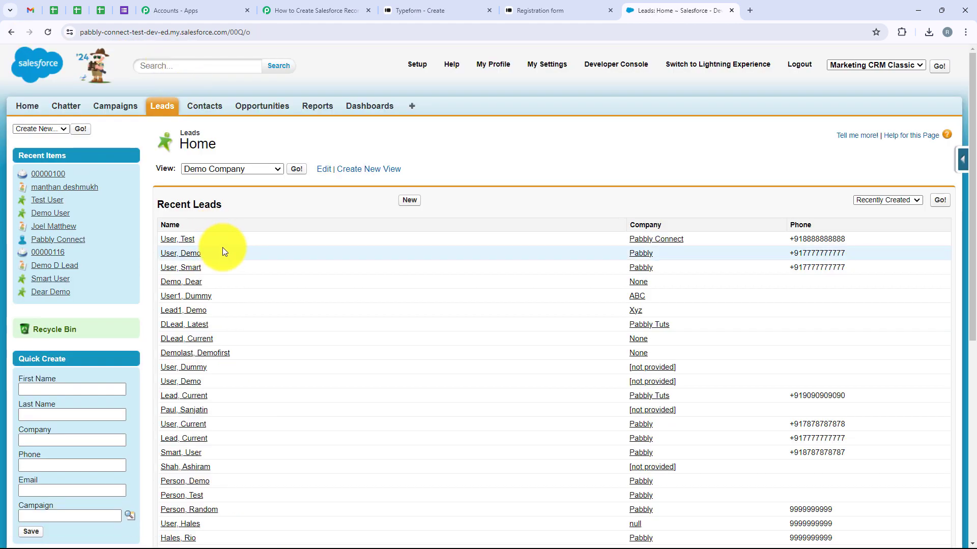
{"action": "left_click", "coordinate": [311, 6]}
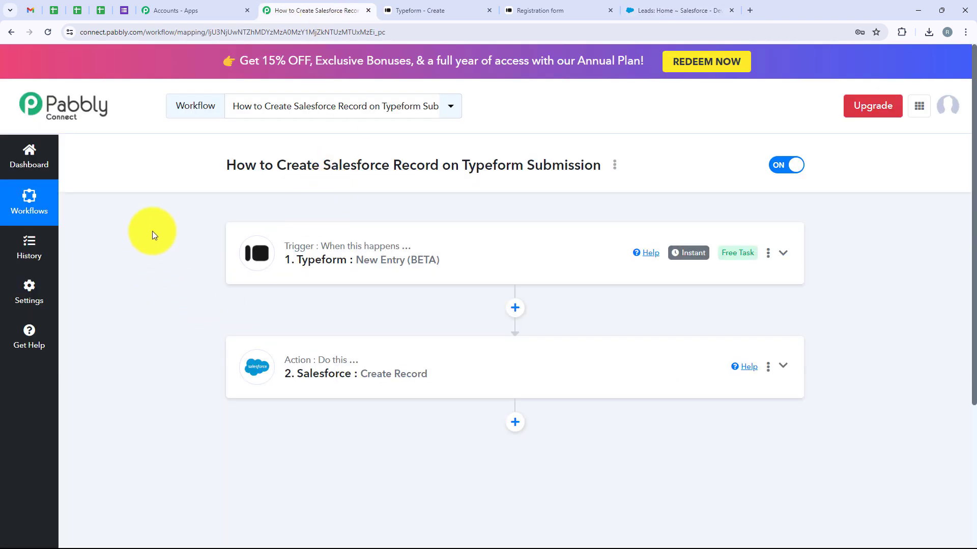